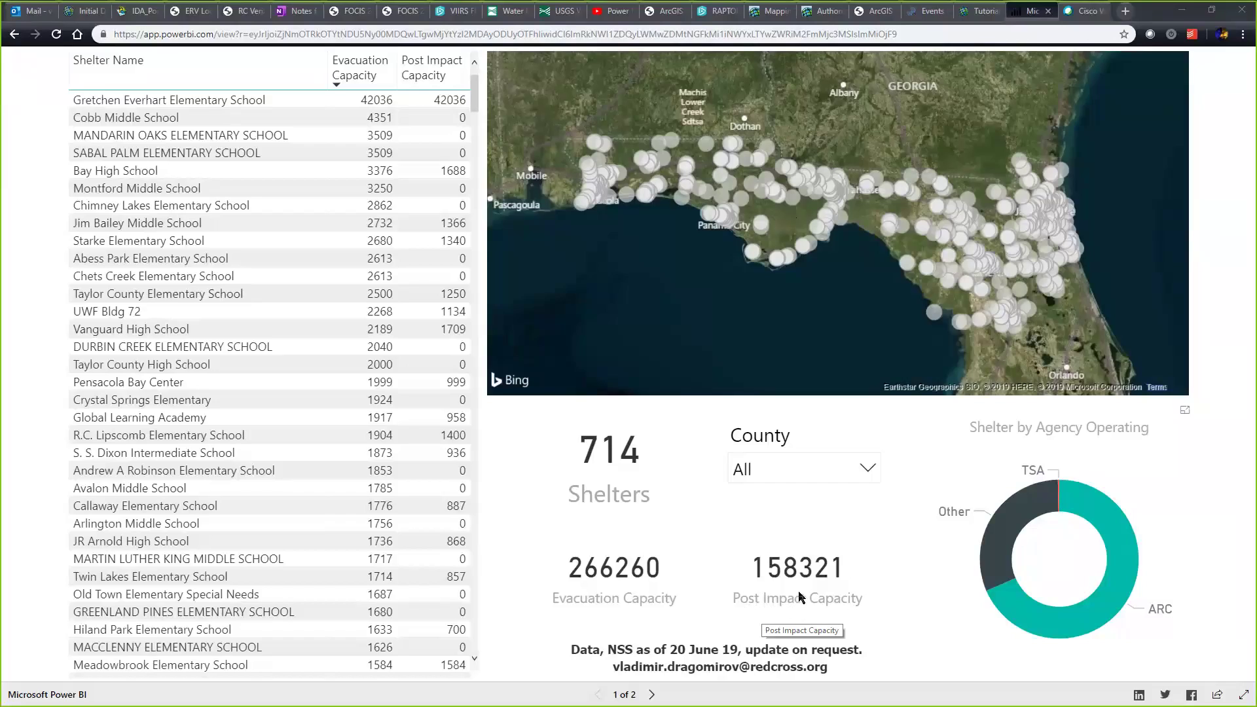
Step: Filter the shelter report to BAY county and look at its breakdown by operating agency
left_click(807, 474)
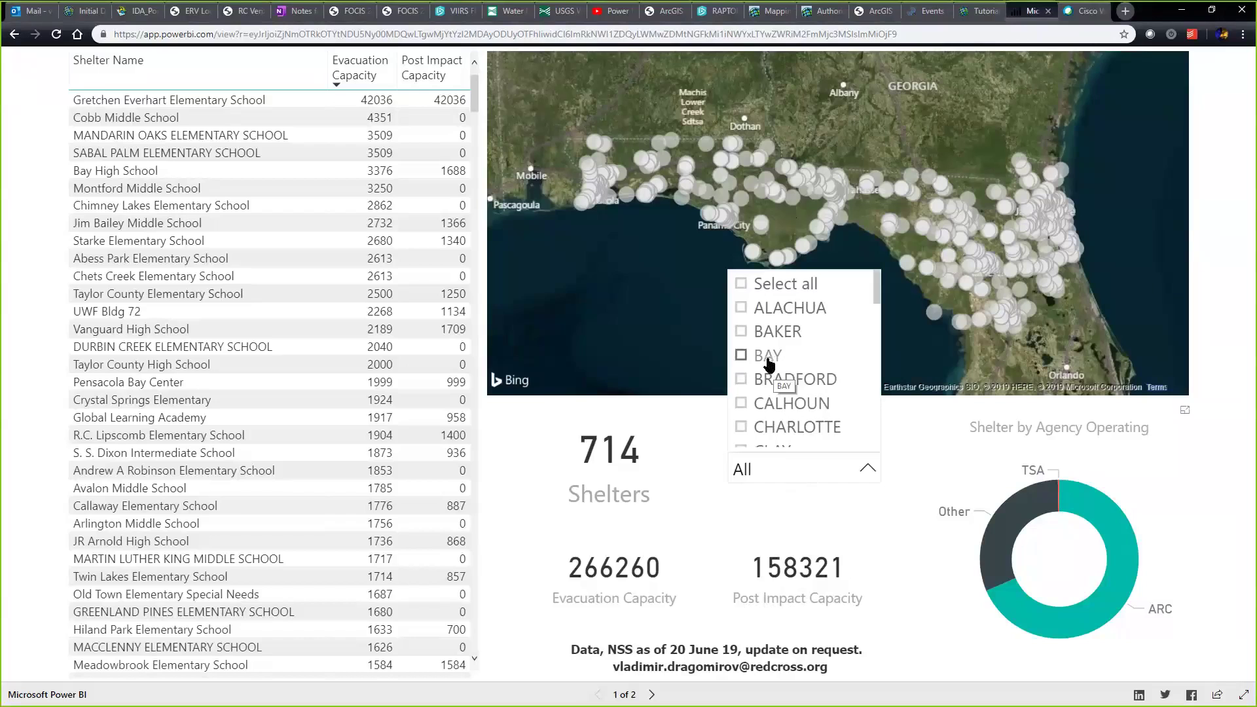
left_click(768, 362)
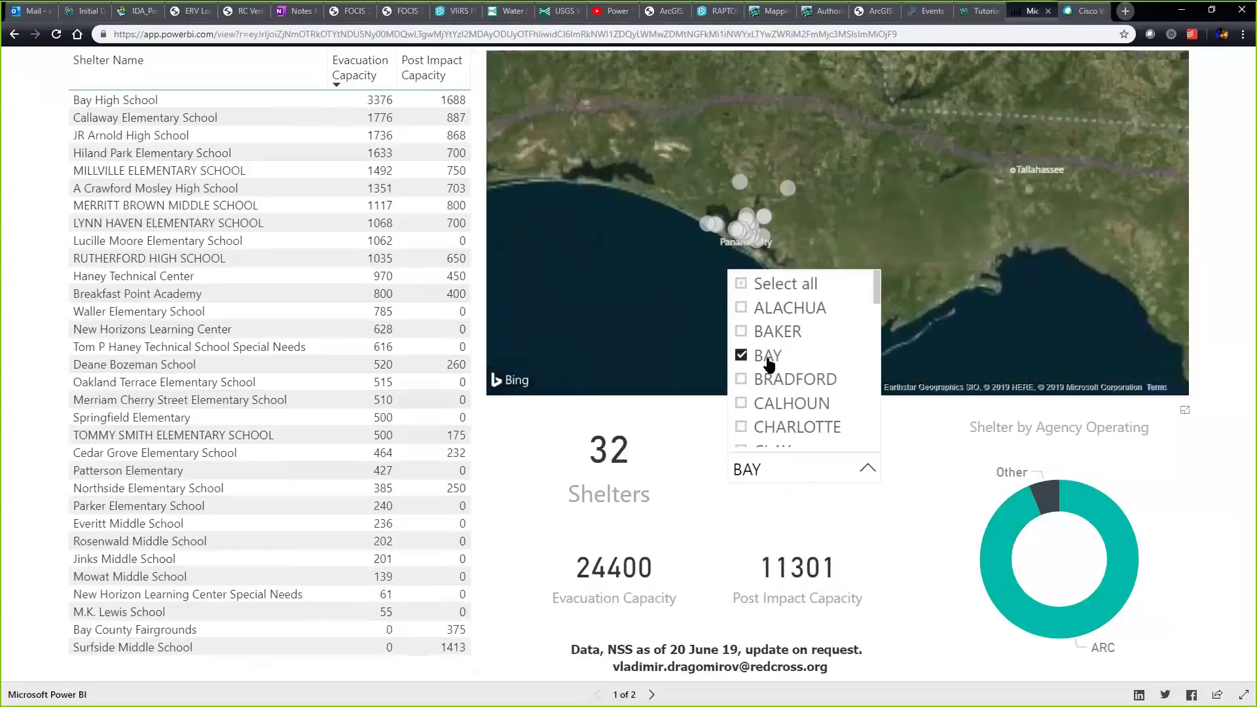
left_click(711, 437)
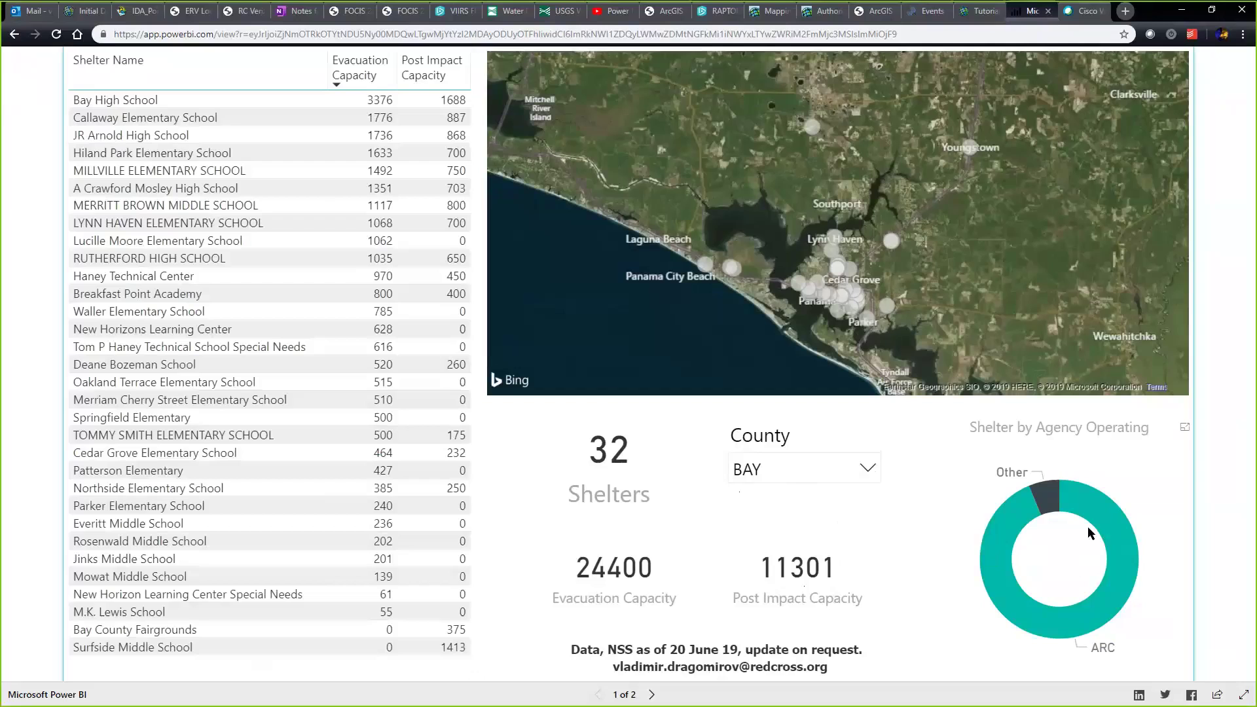
mouse_move(1104, 516)
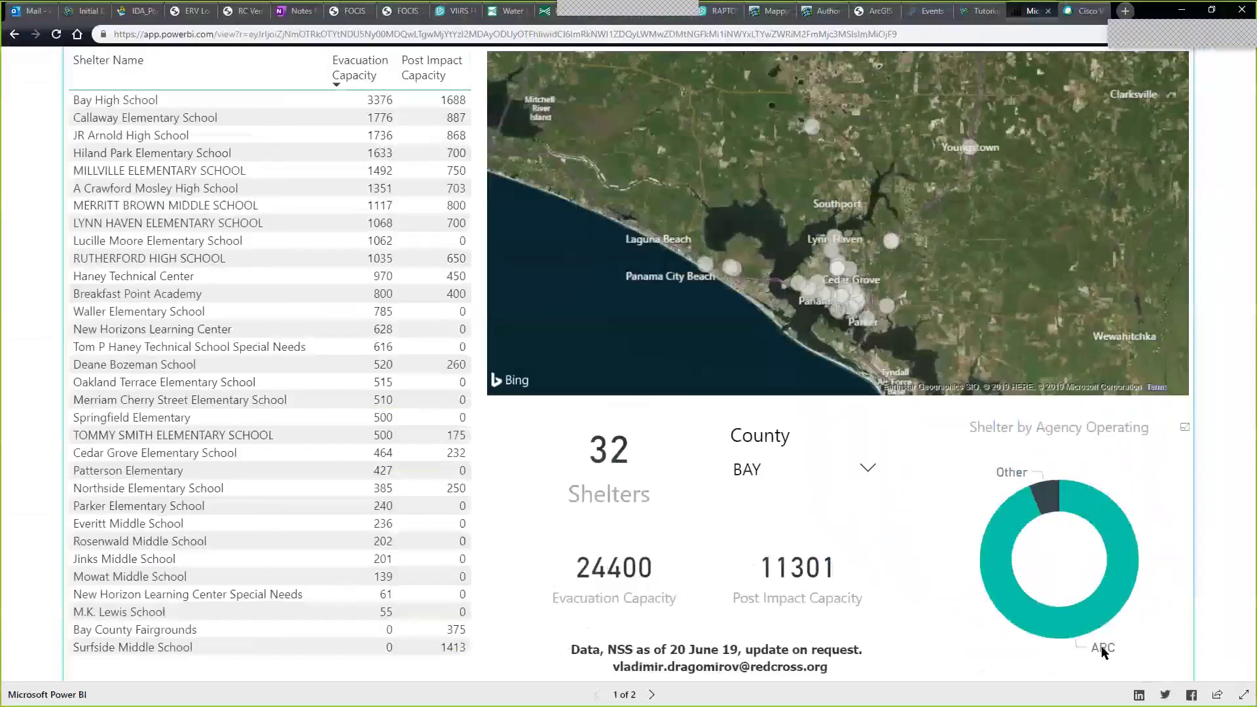
Step: Replace the BAY county filter with Escambia, Okaloosa, SANTA ROSA and Walton
left_click(876, 467)
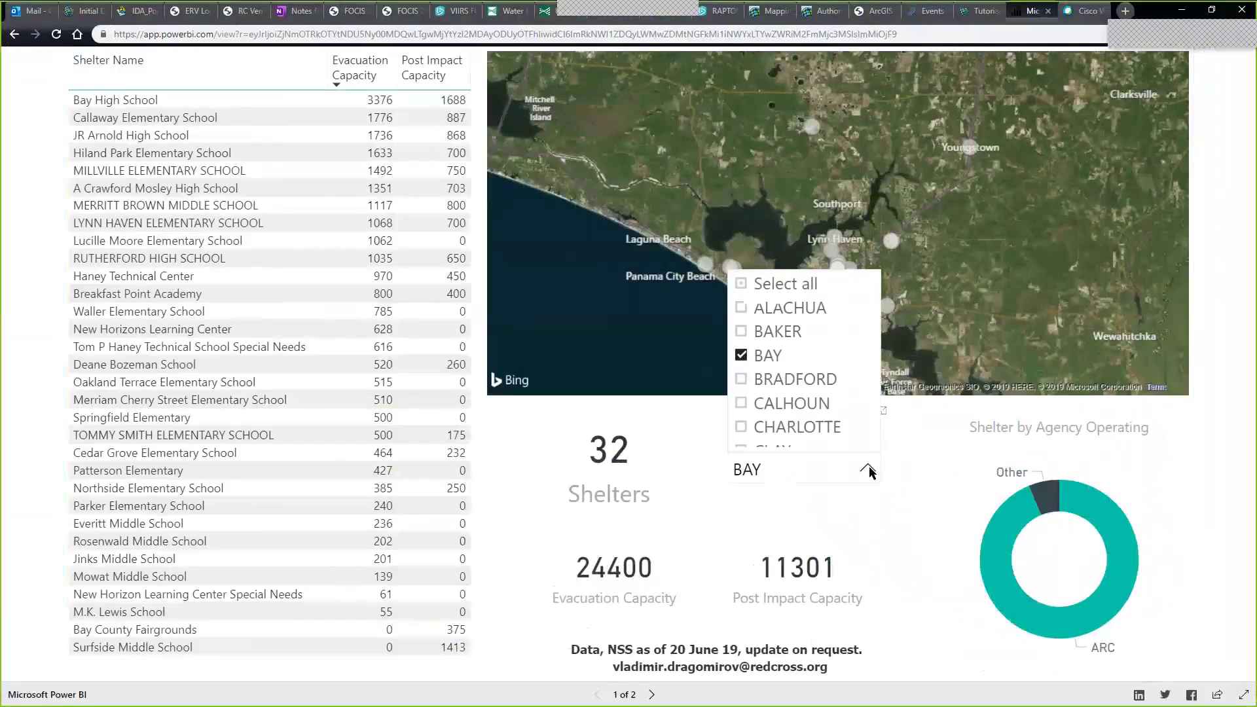
left_click(742, 355)
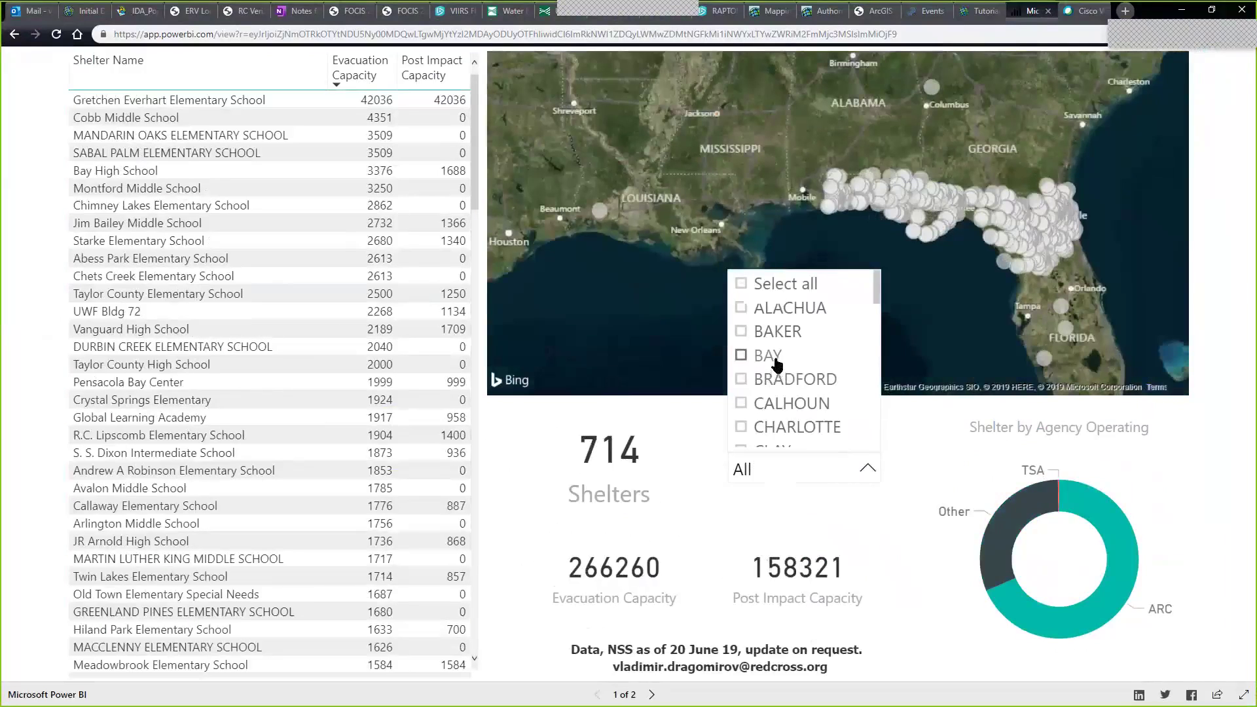
scroll(772, 367, "down", 2)
scroll(760, 378, "down", 1)
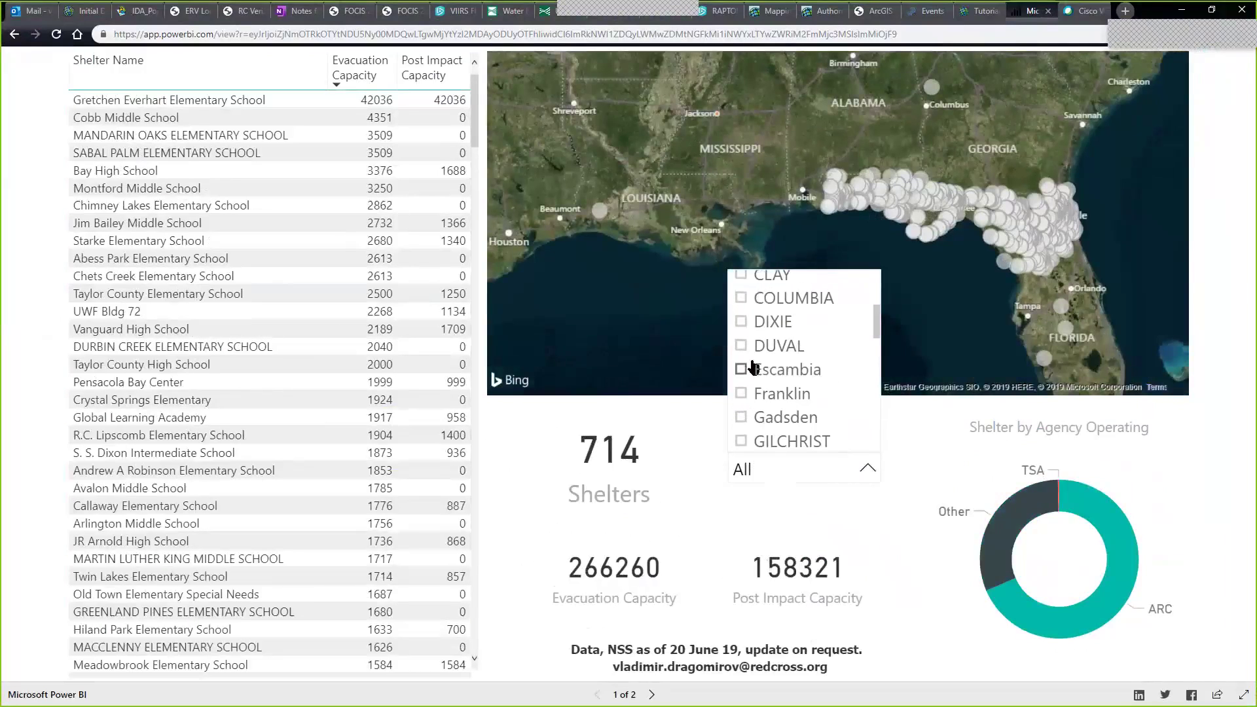
left_click(742, 369)
scroll(785, 360, "down", 8)
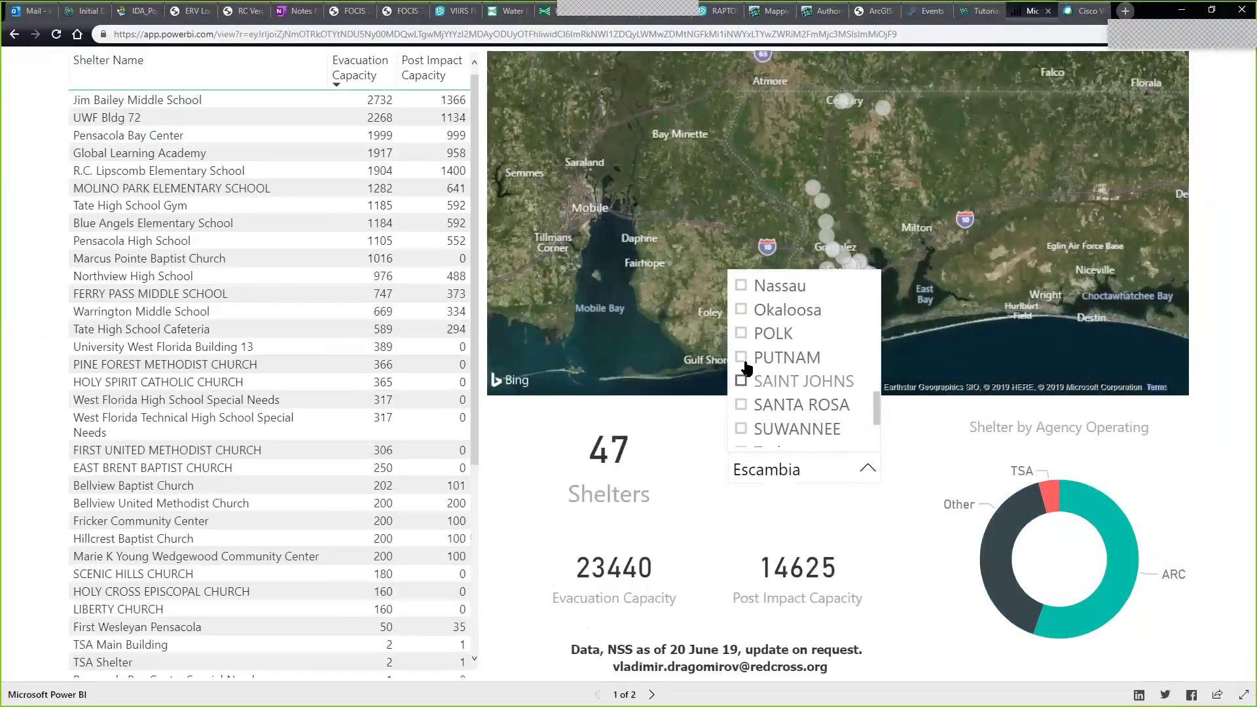
left_click(741, 310)
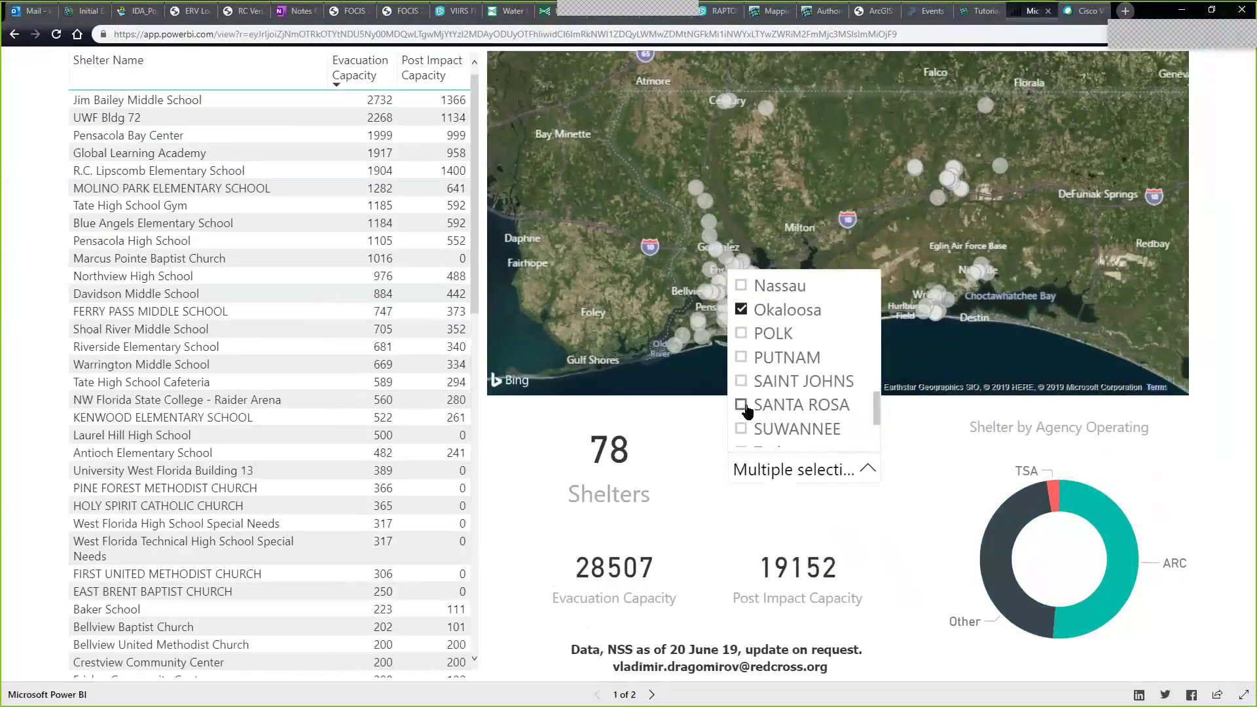
left_click(742, 404)
scroll(743, 419, "down", 2)
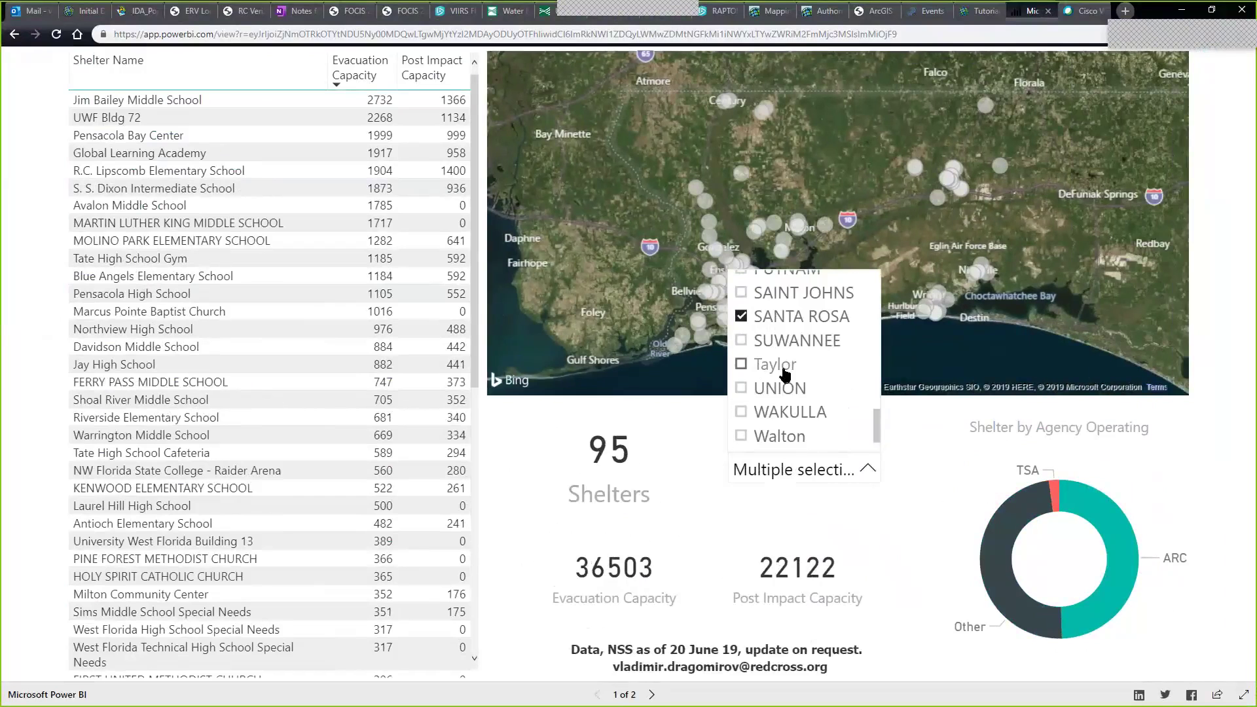
left_click(741, 435)
left_click(706, 425)
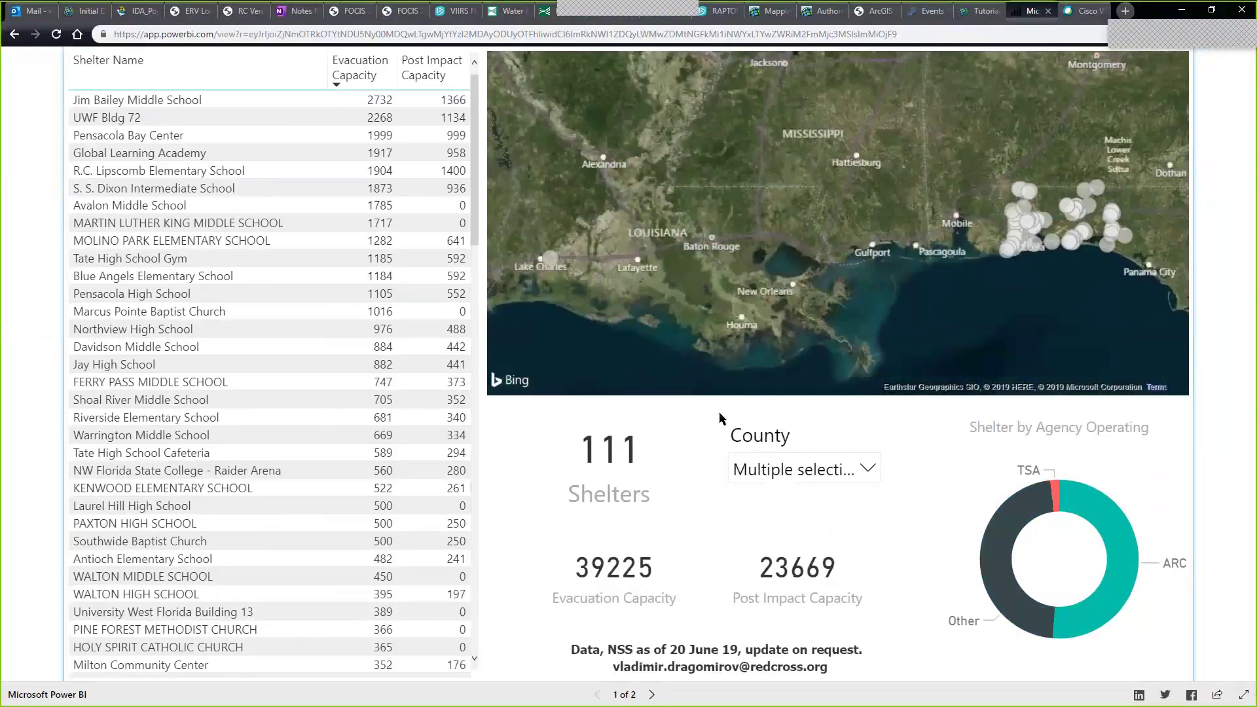
Step: Bring the filtered shelters into closer view on the map and check the ARC share in the operating agency chart
left_click_drag(847, 335, 666, 335)
scroll(822, 307, "up", 1)
scroll(821, 307, "up", 1)
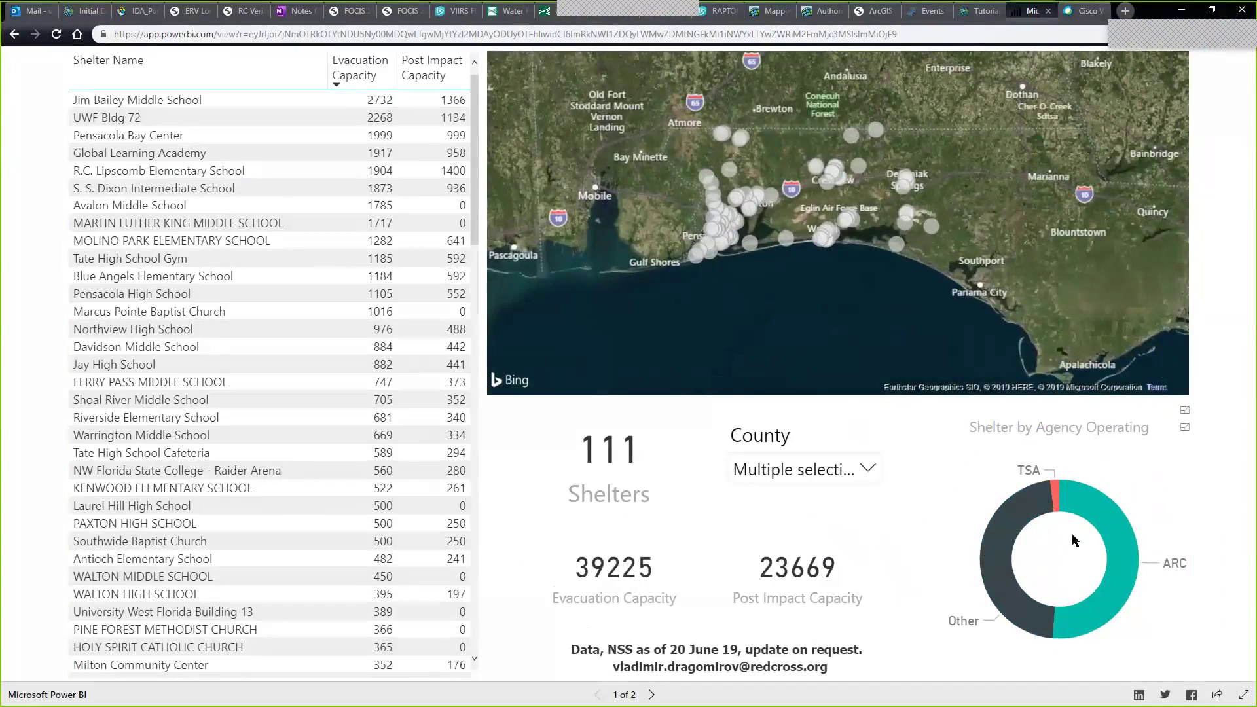
mouse_move(1121, 554)
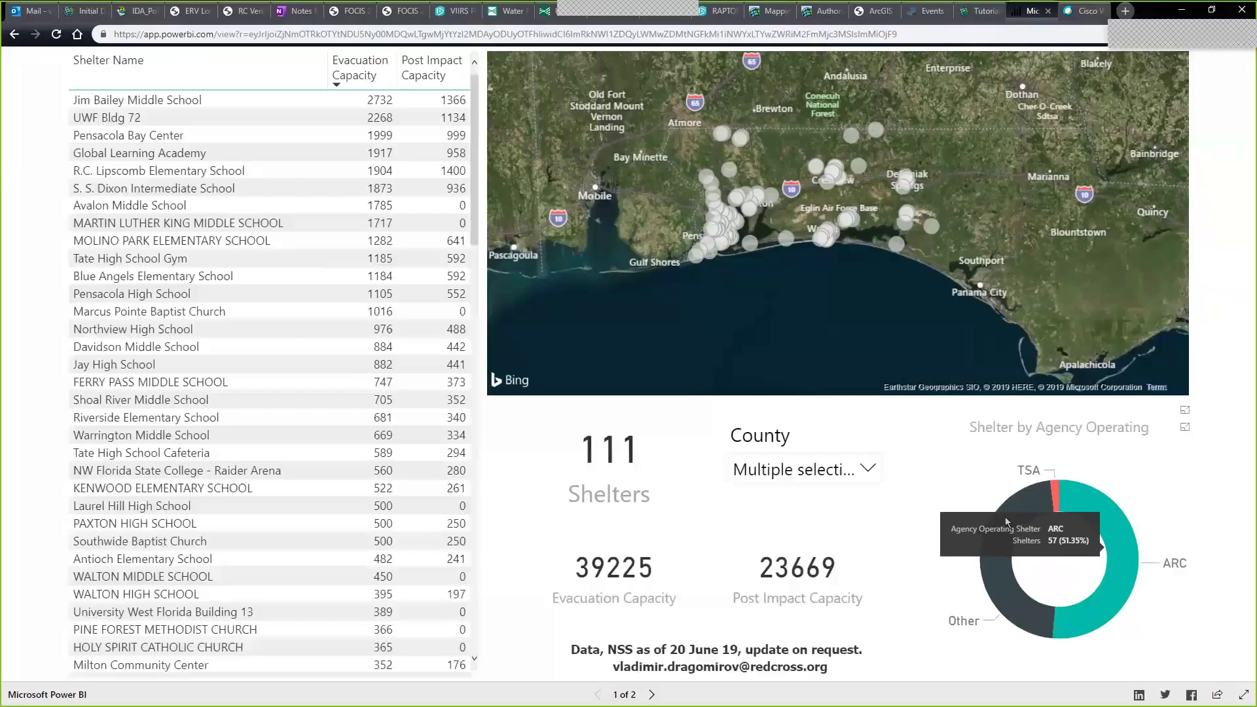
Step: Select all counties in the County filter
left_click(868, 472)
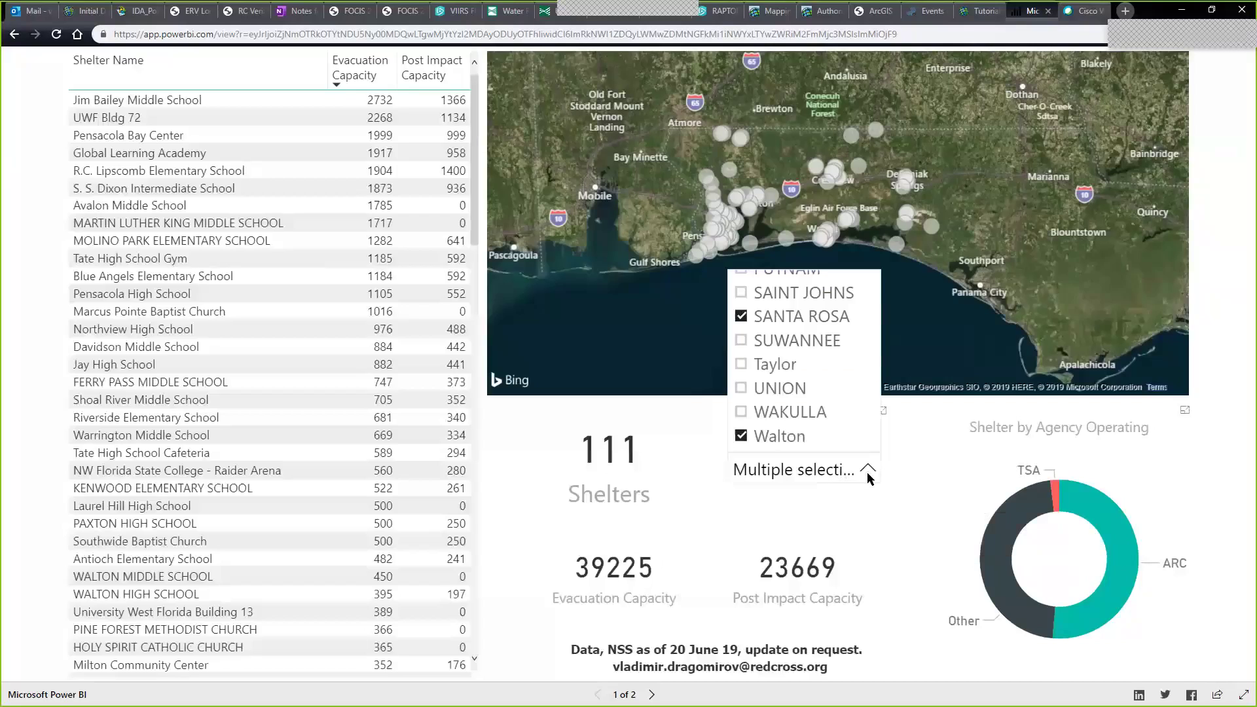
scroll(791, 319, "up", 15)
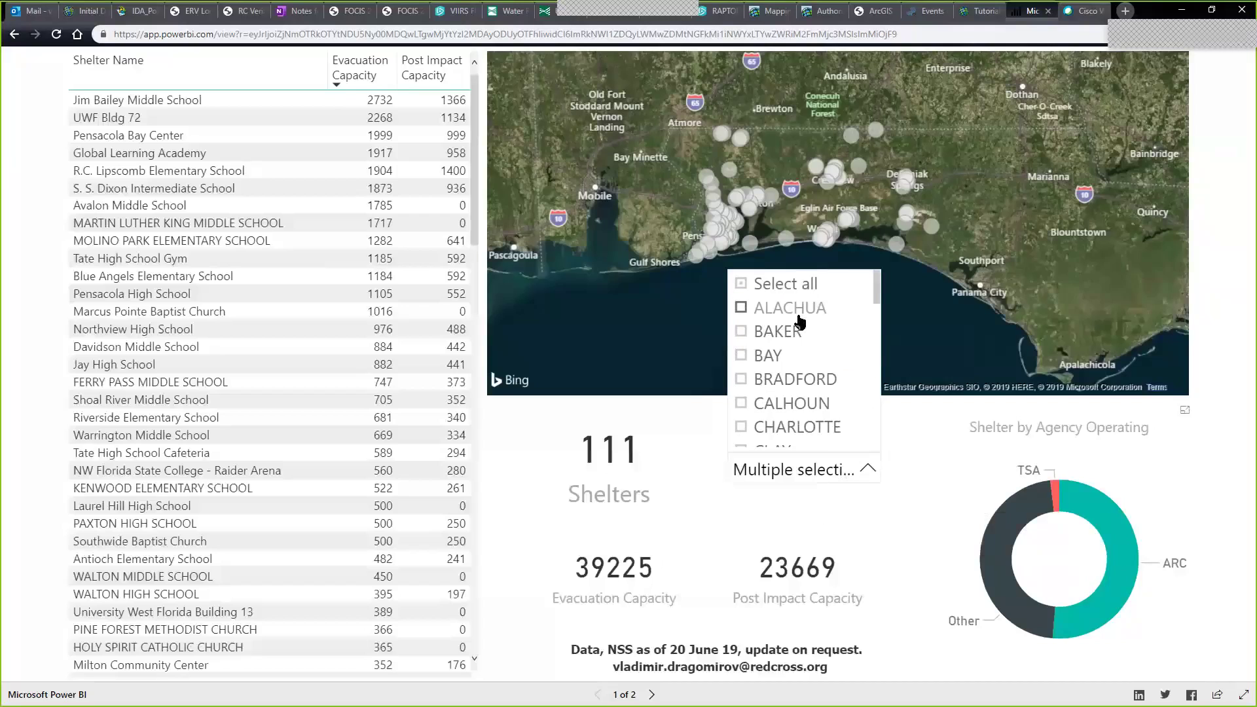
left_click(777, 286)
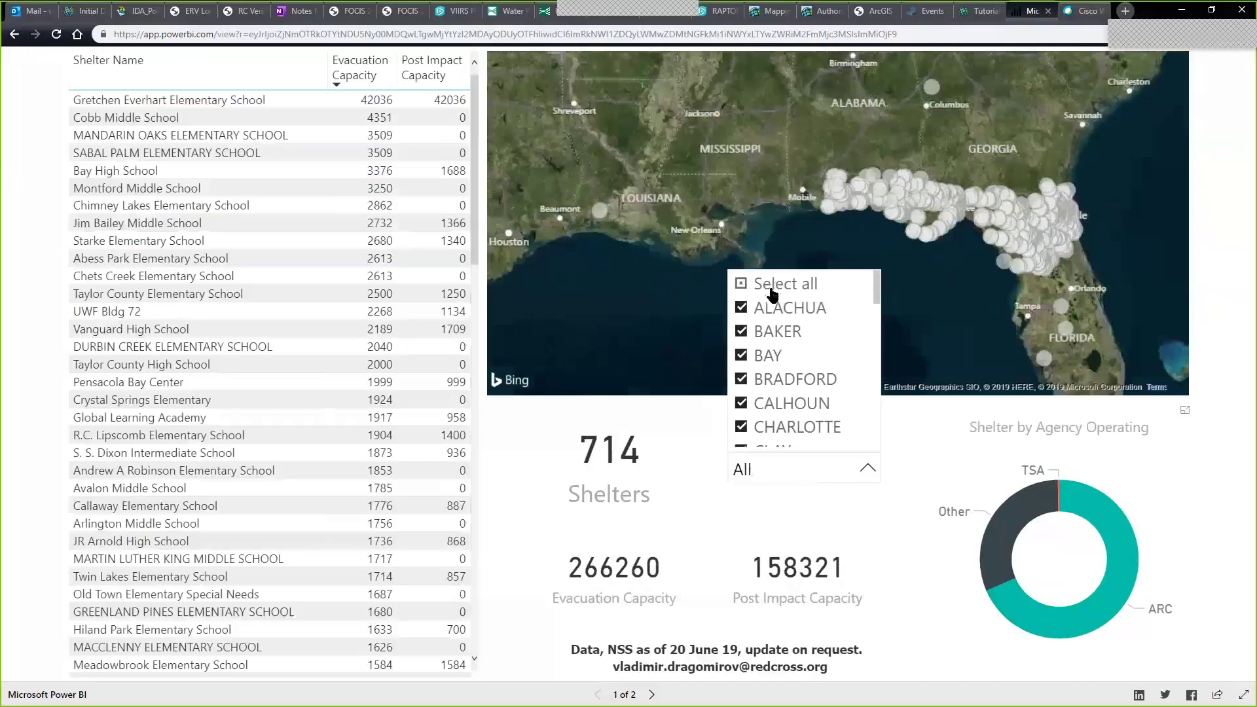
left_click(707, 483)
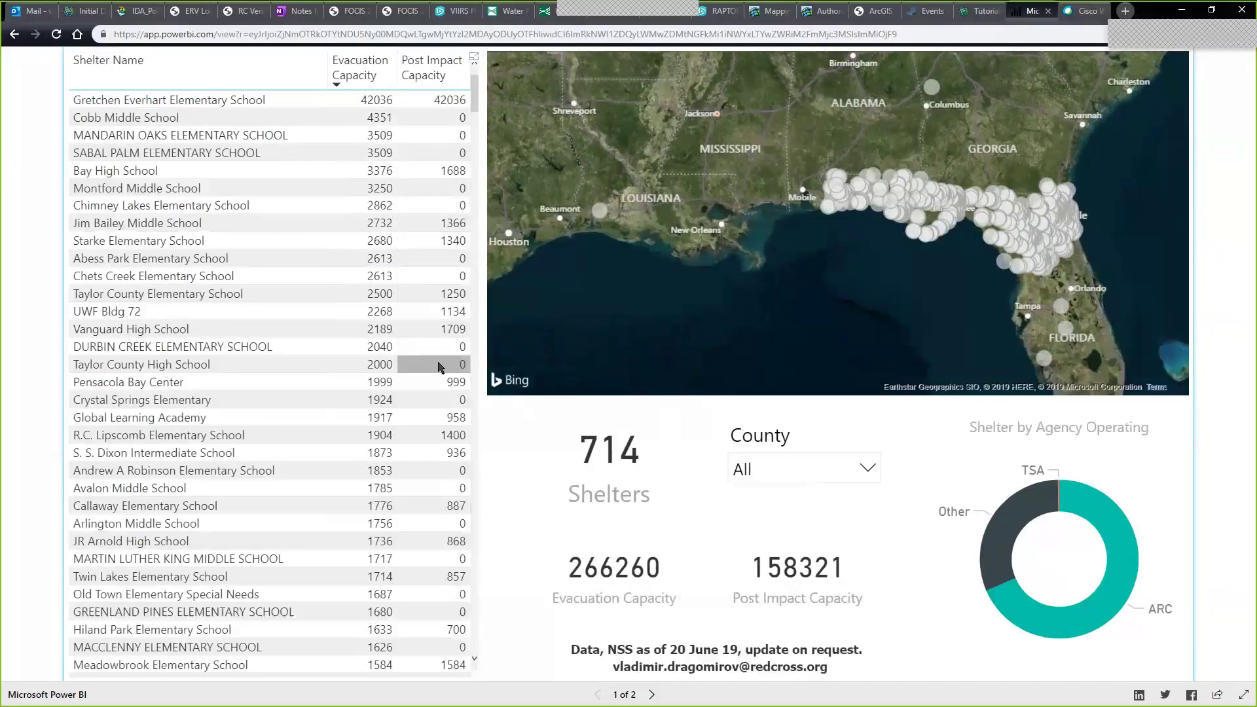
Step: Isolate Chets Creek Elementary School from the shelter list and examine its surroundings close up on the map
left_click(131, 277)
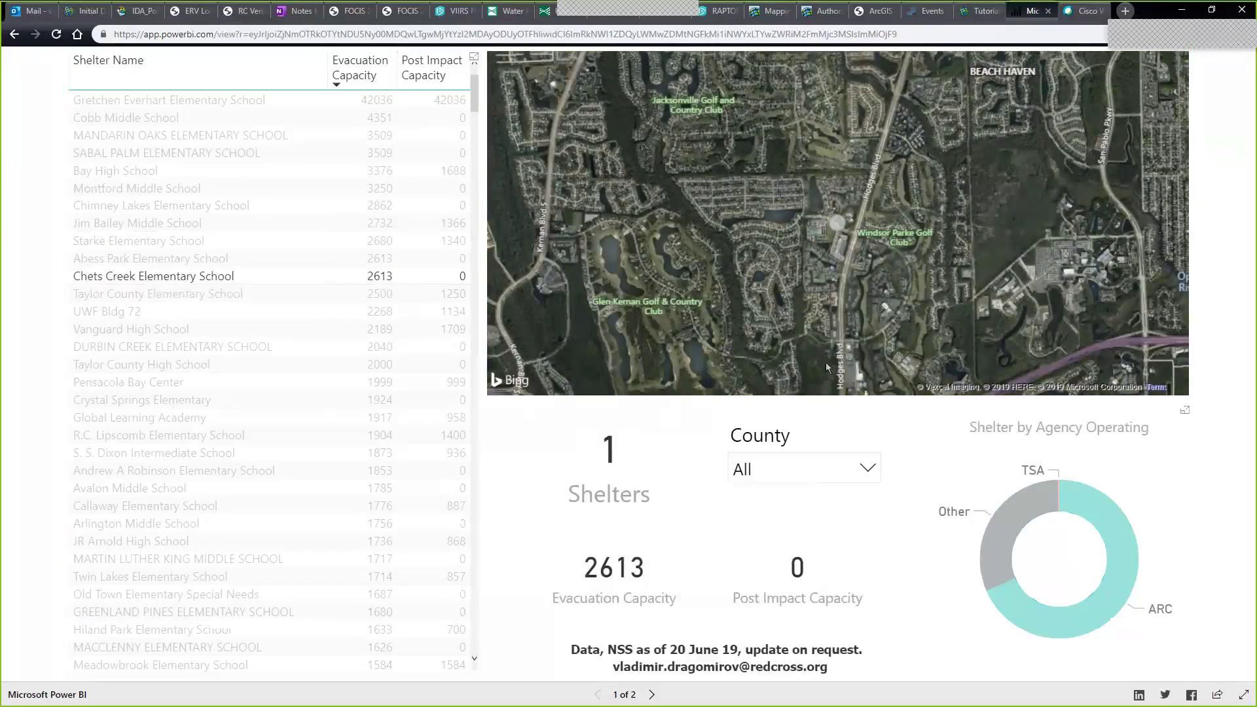
scroll(850, 222, "up", 5)
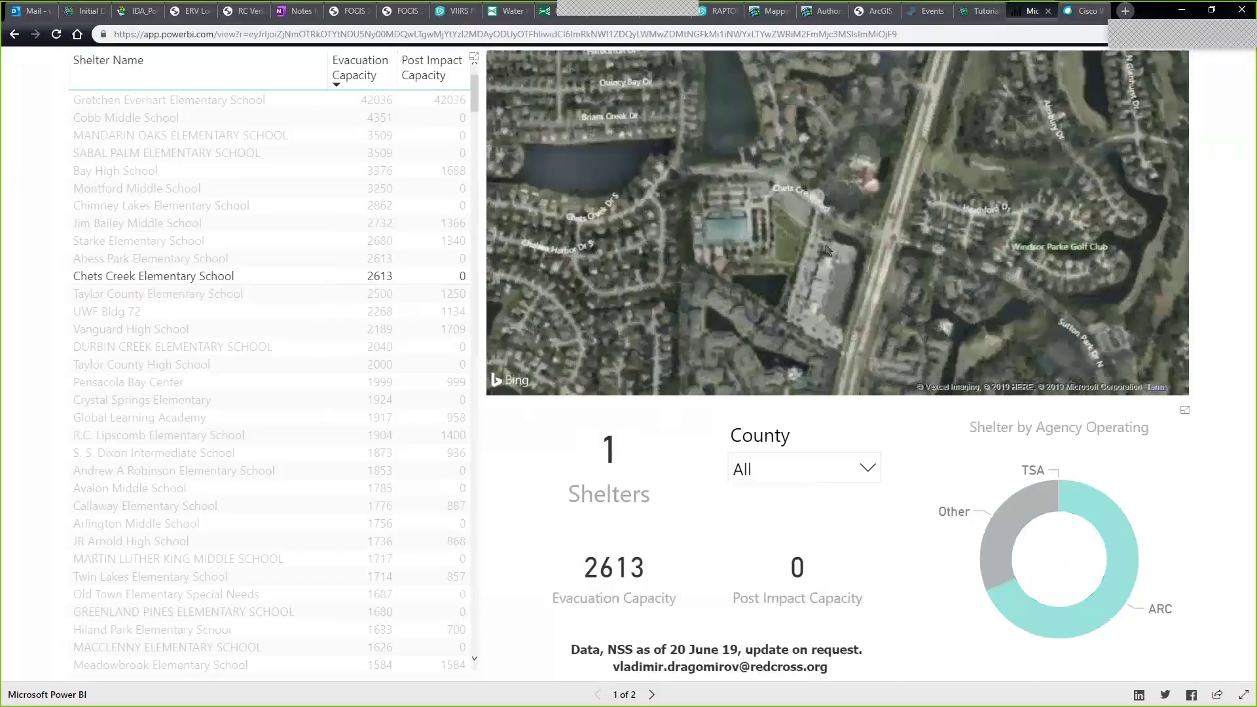
scroll(819, 246, "up", 1)
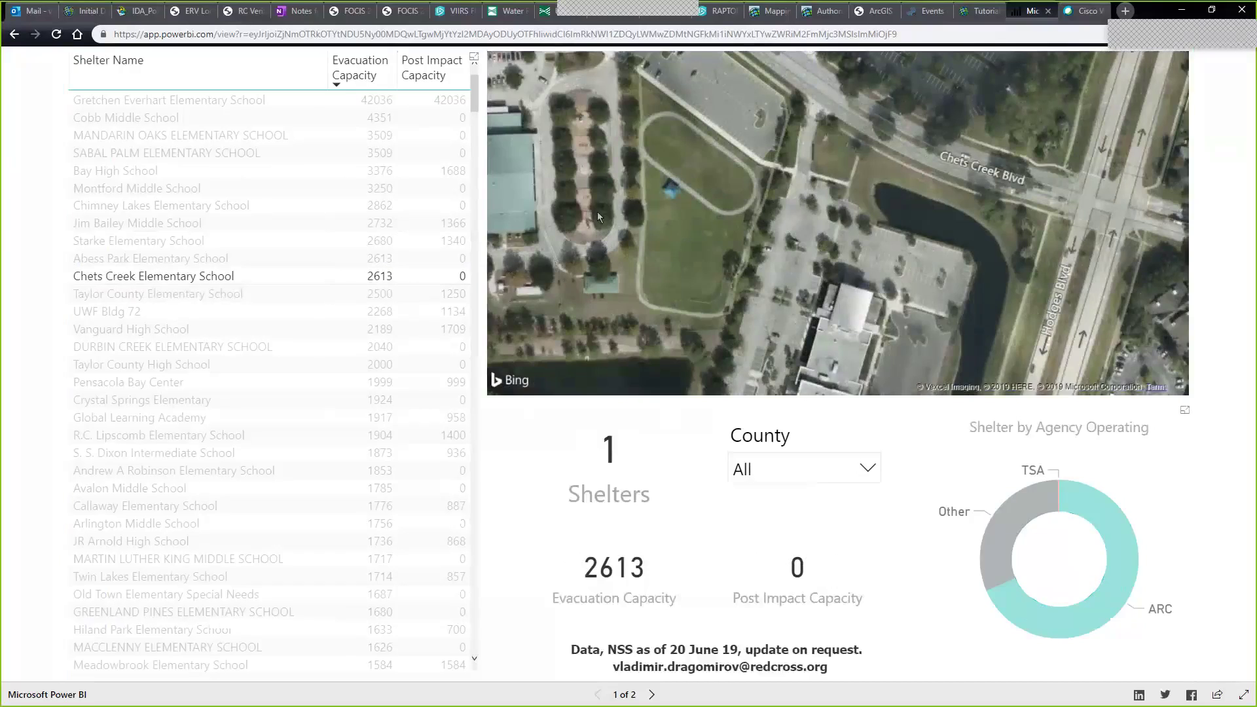
scroll(610, 286, "down", 2)
scroll(757, 195, "up", 3)
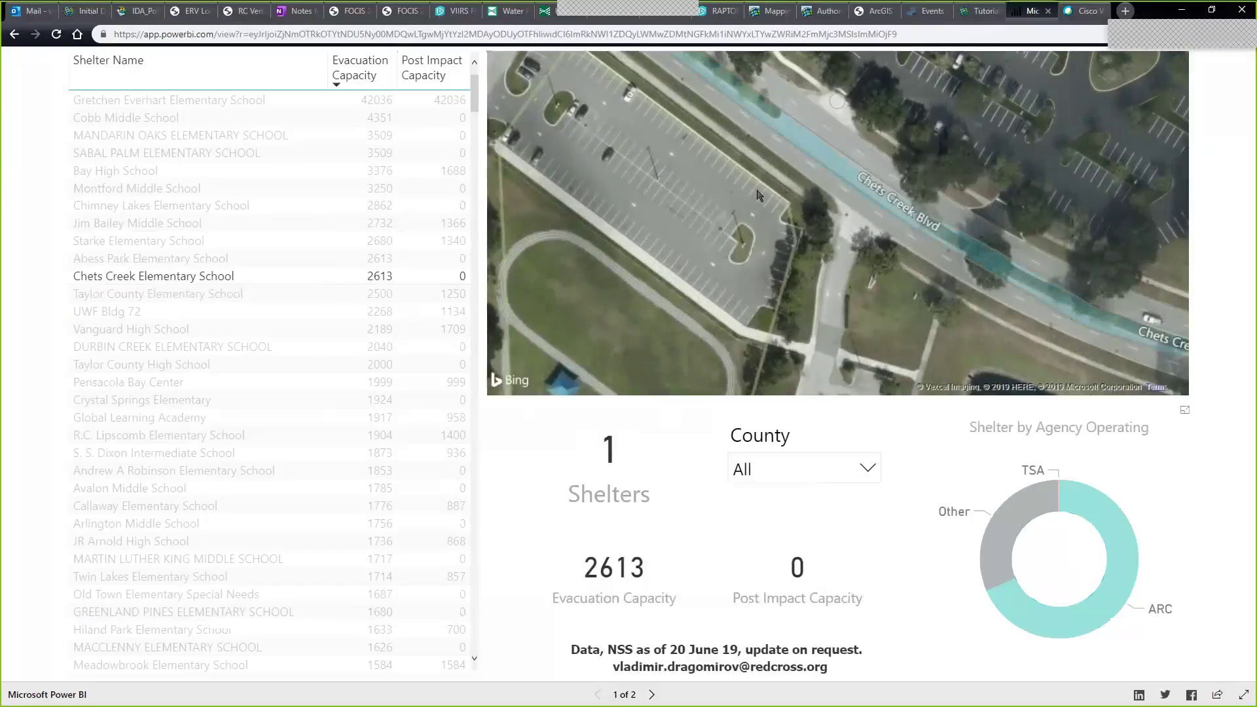
scroll(805, 216, "up", 2)
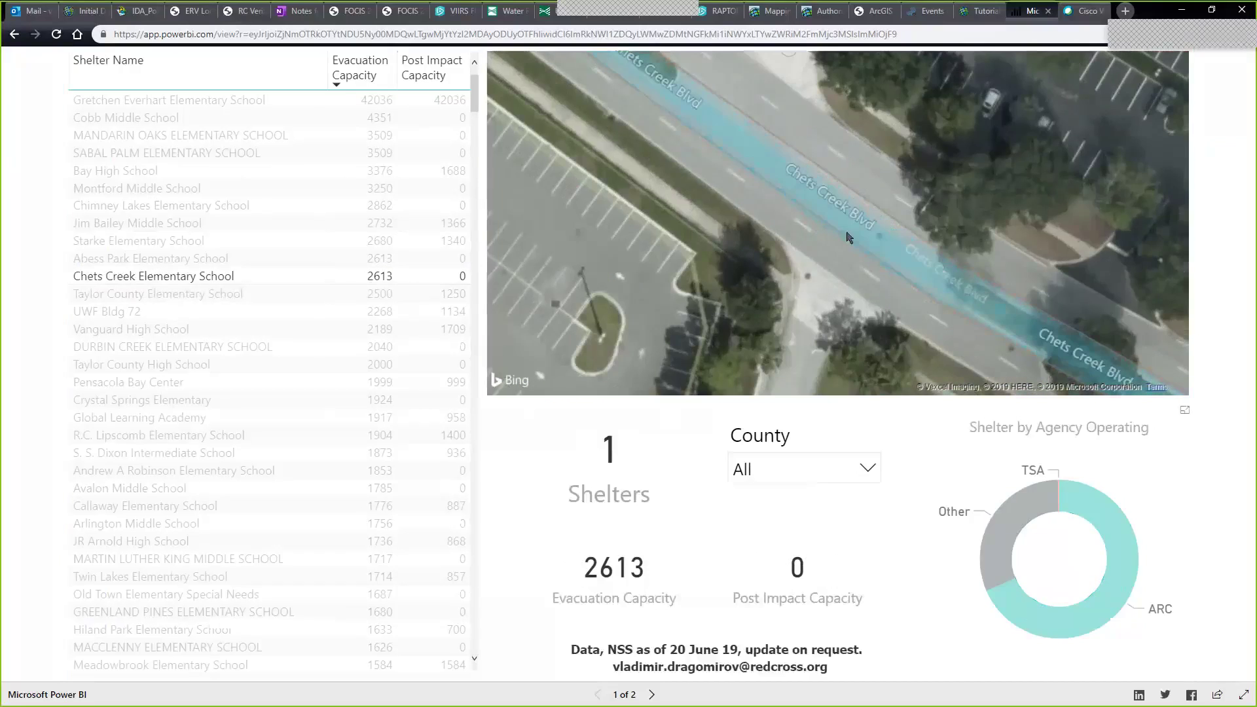
Step: Open the street-level view on Chets Creek Blvd, look around the area beside the road, and close the view
left_click(805, 183)
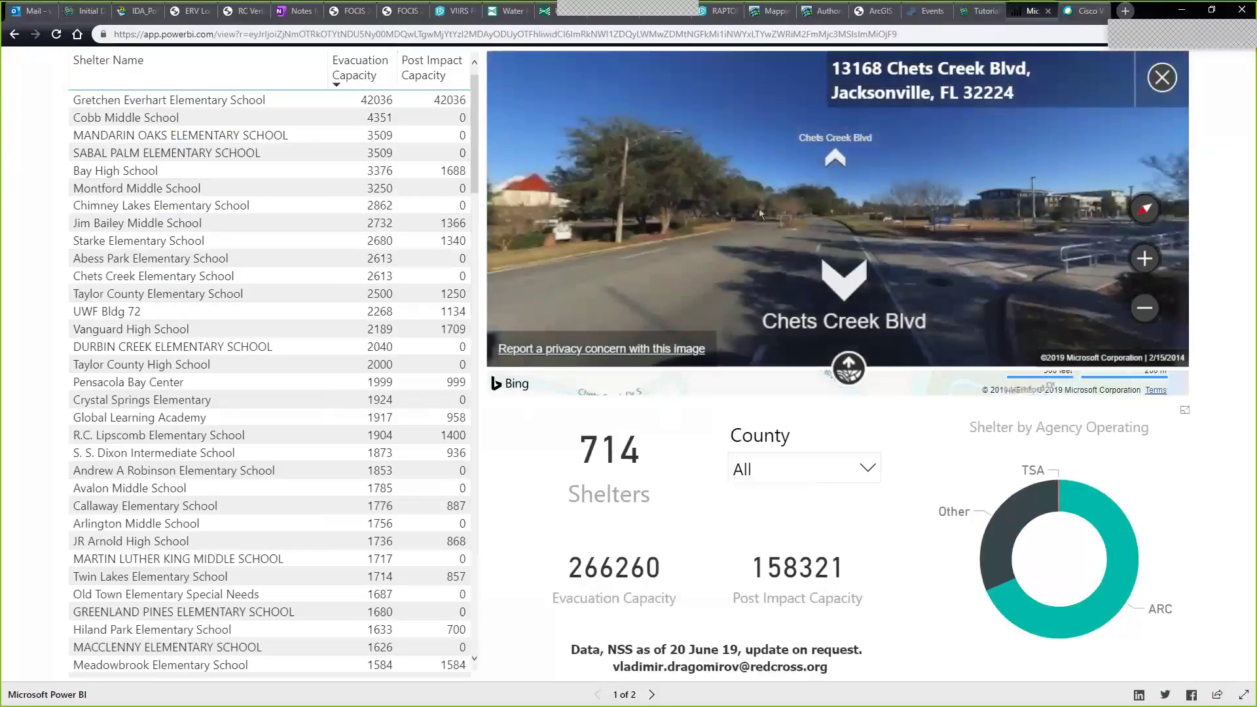
left_click(707, 191)
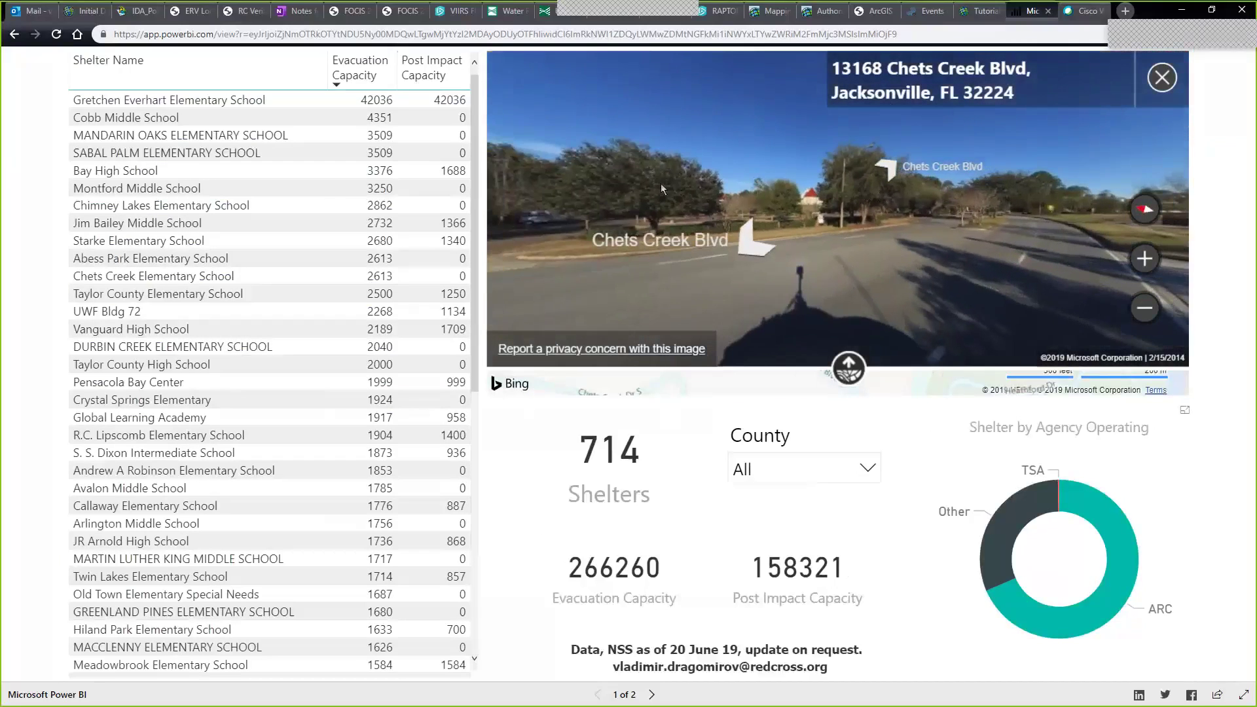
left_click_drag(661, 188, 1007, 218)
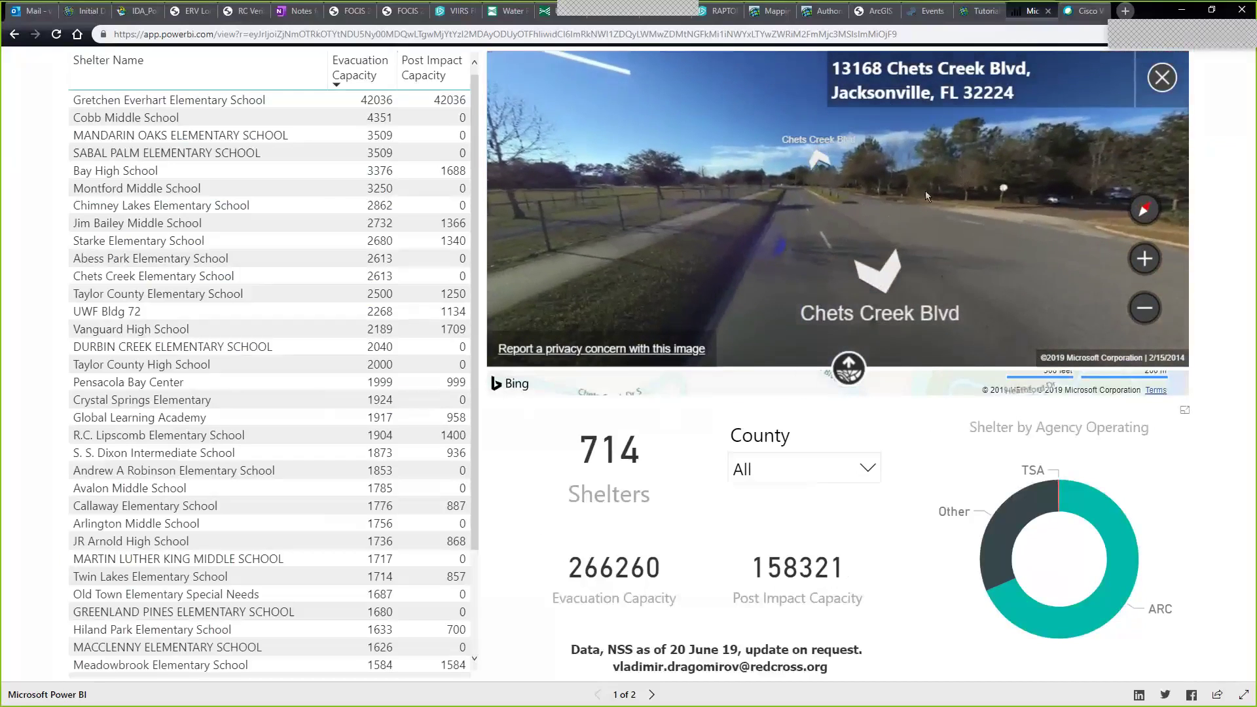
left_click(821, 161)
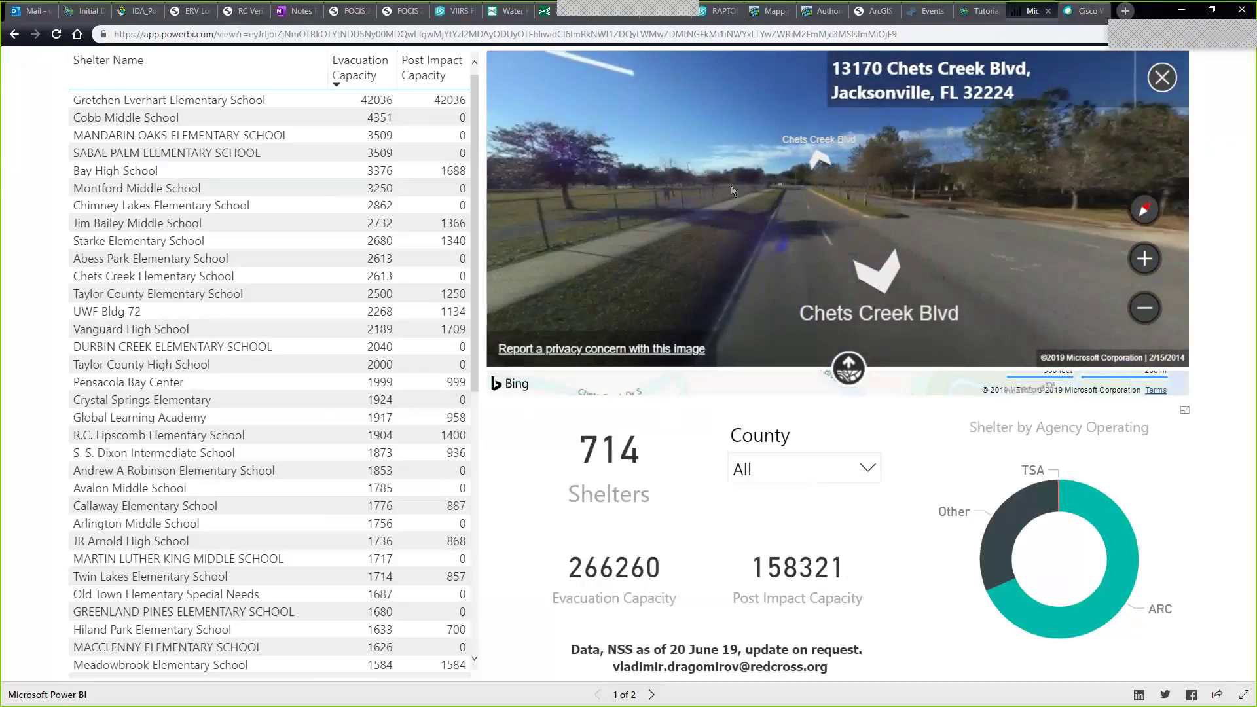
left_click_drag(730, 186, 952, 164)
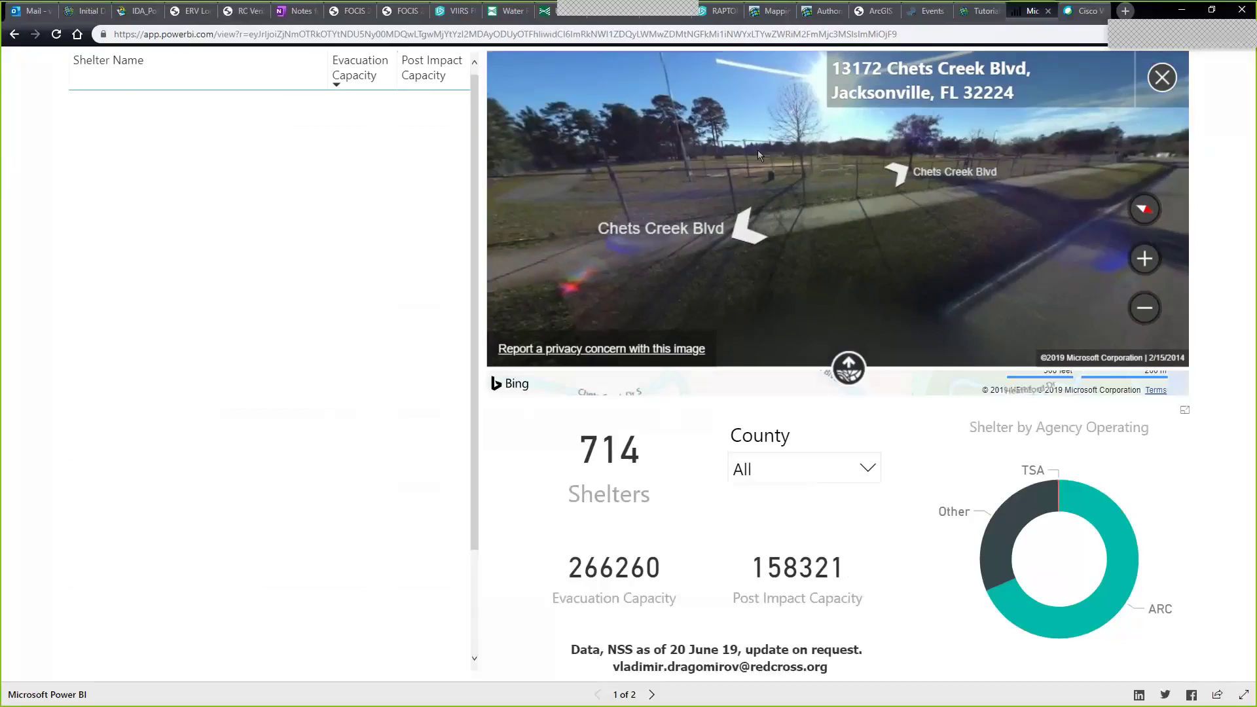
scroll(759, 154, "up", 3)
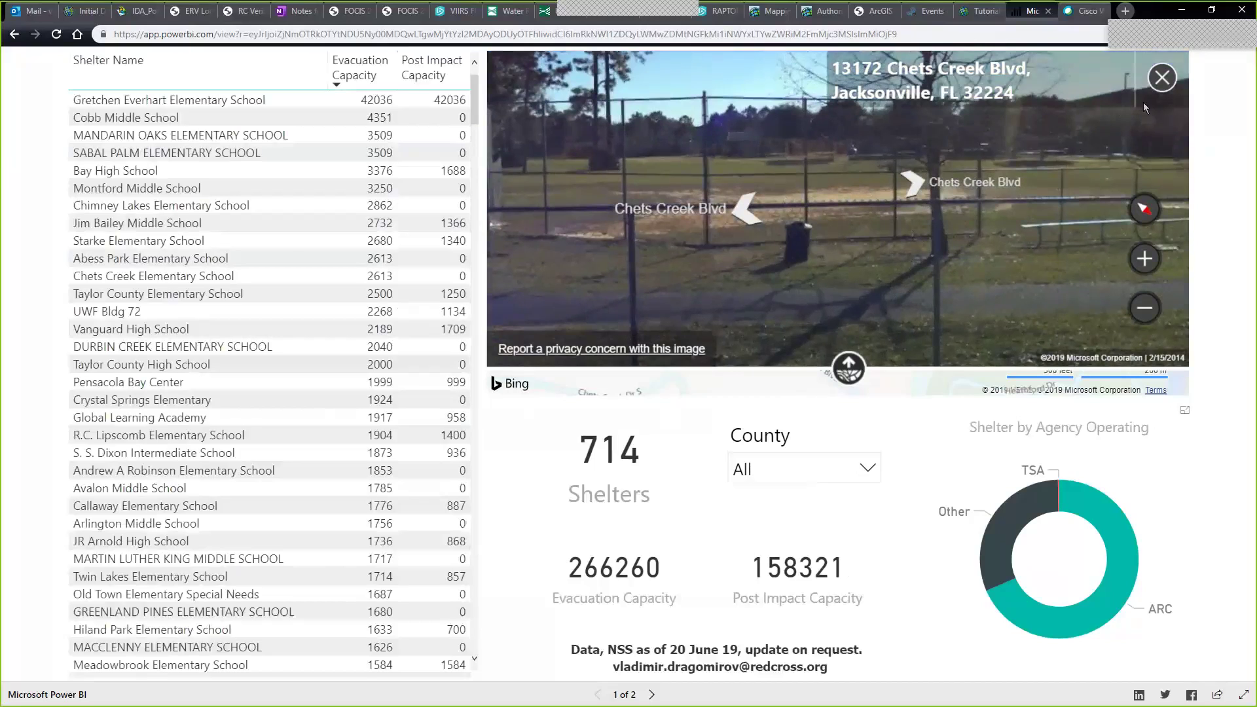
left_click(1163, 77)
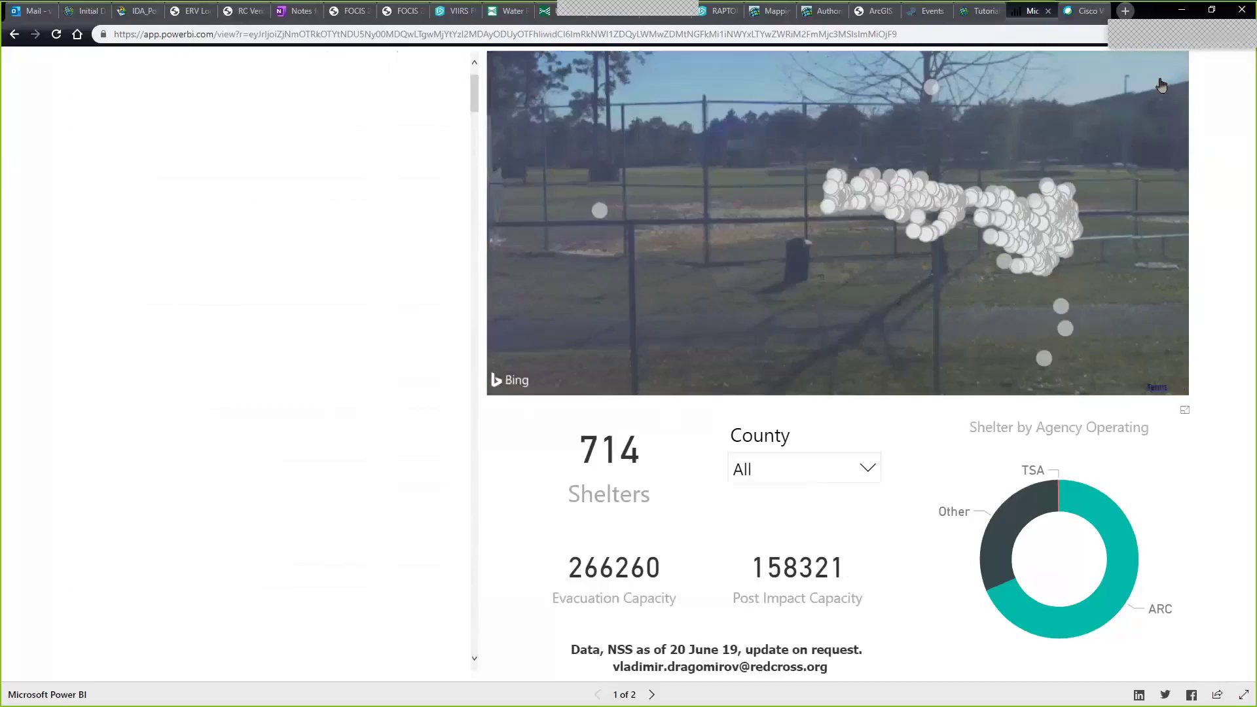
Step: Restrict the report to shelters operated by ARC using the operating agency chart
left_click_drag(913, 260, 845, 321)
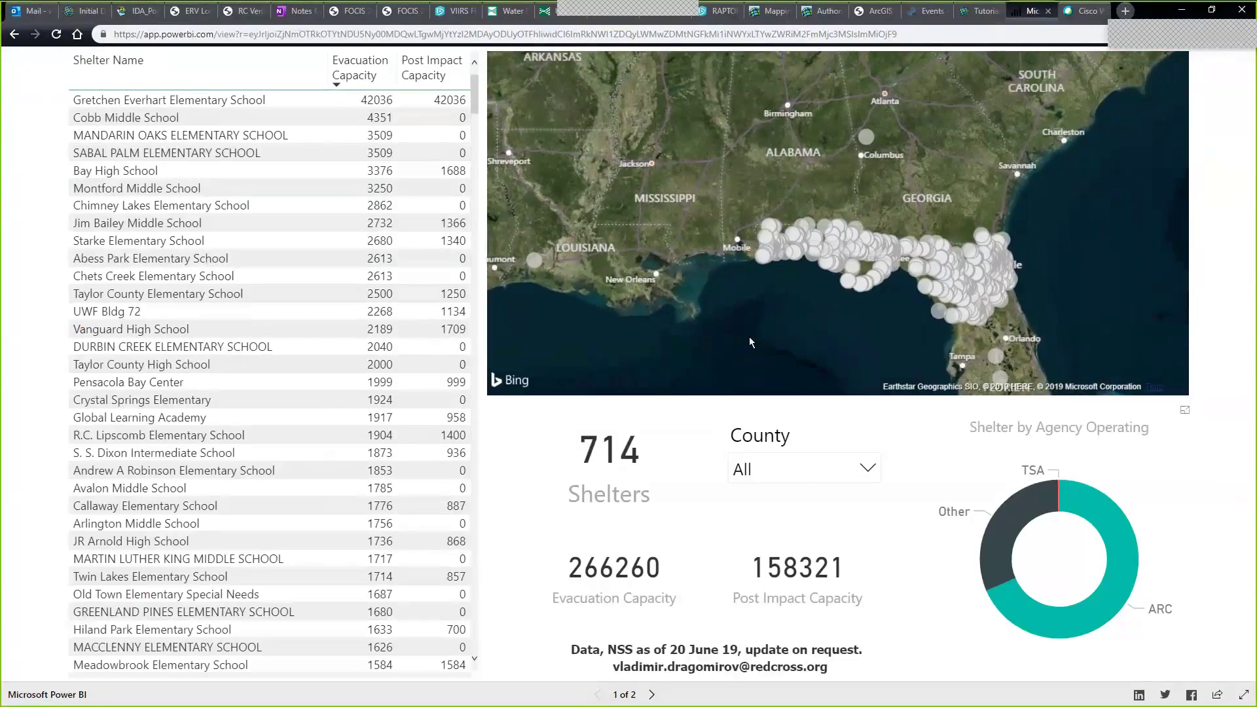
scroll(768, 331, "up", 2)
left_click_drag(789, 305, 732, 315)
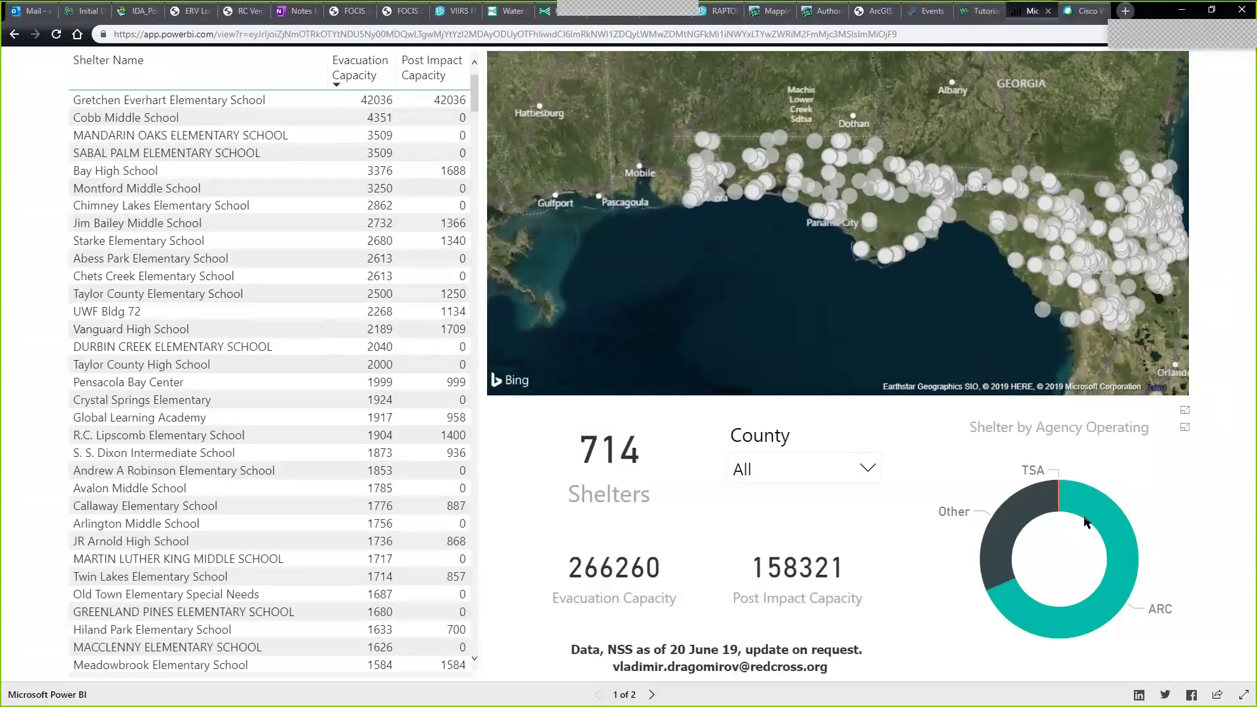
left_click(1122, 546)
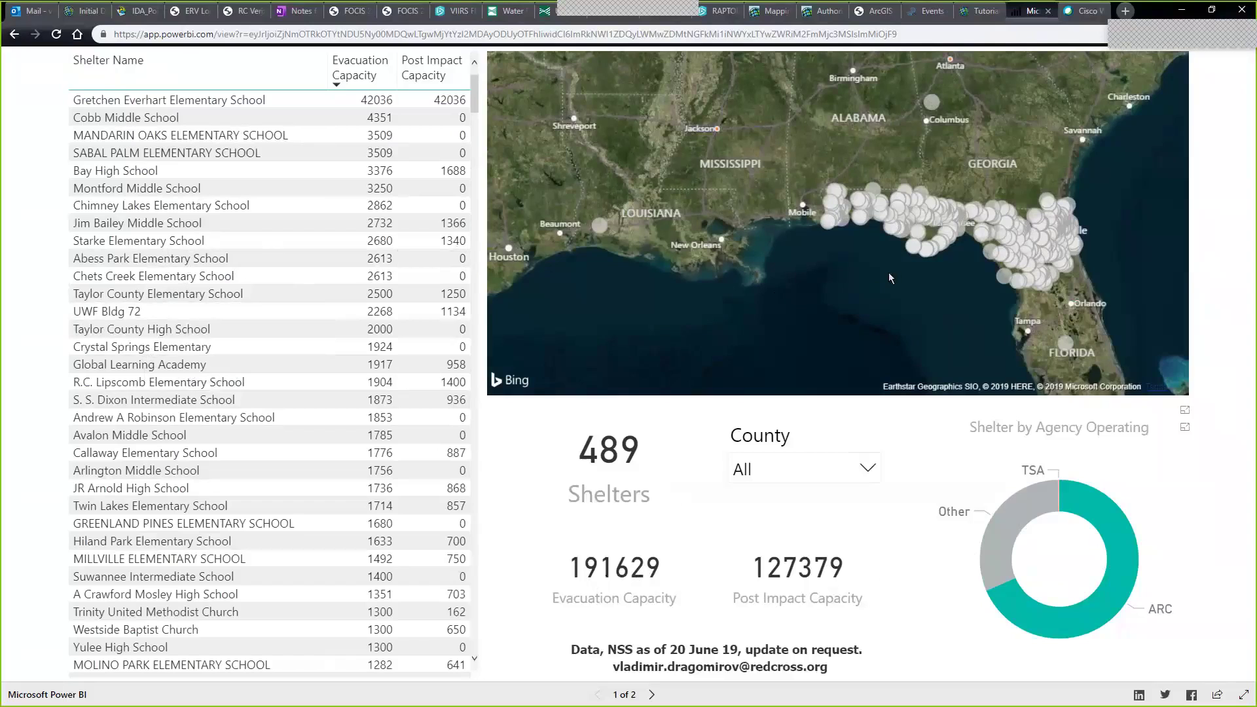
Step: View the location details of the ARC shelter on the coast just south of East Bay on the map
scroll(889, 273, "up", 2)
scroll(784, 272, "up", 4)
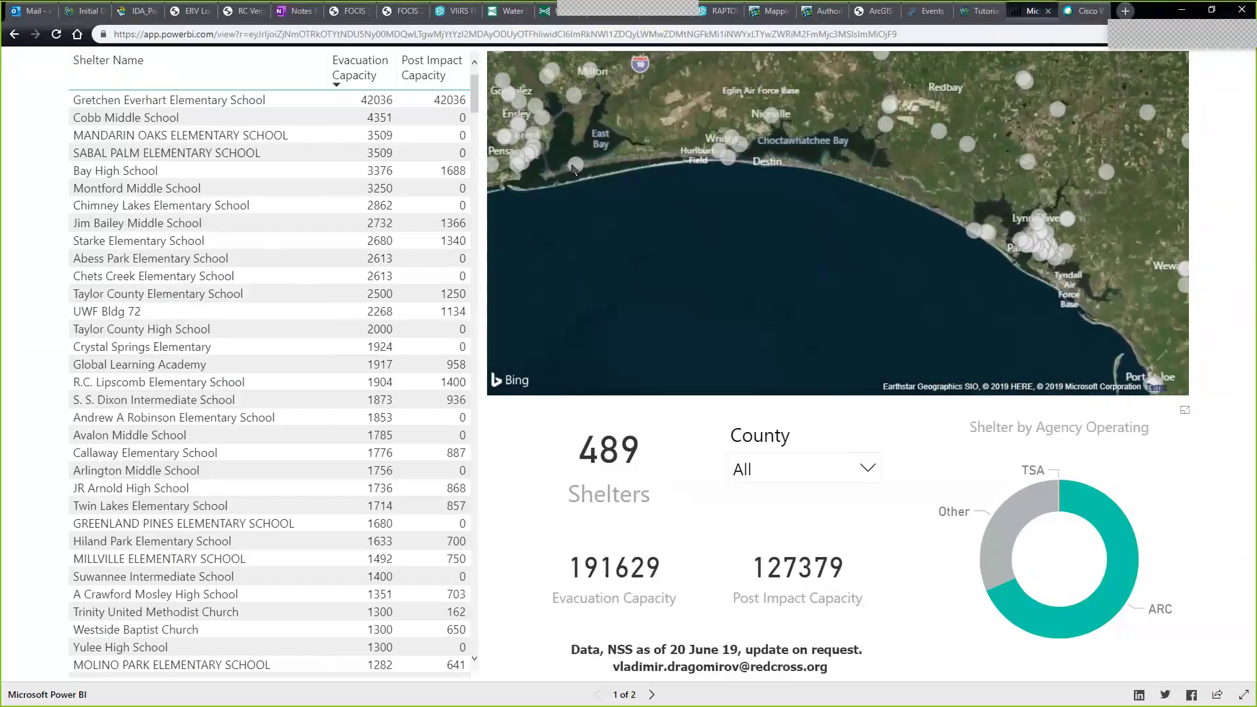
mouse_move(575, 172)
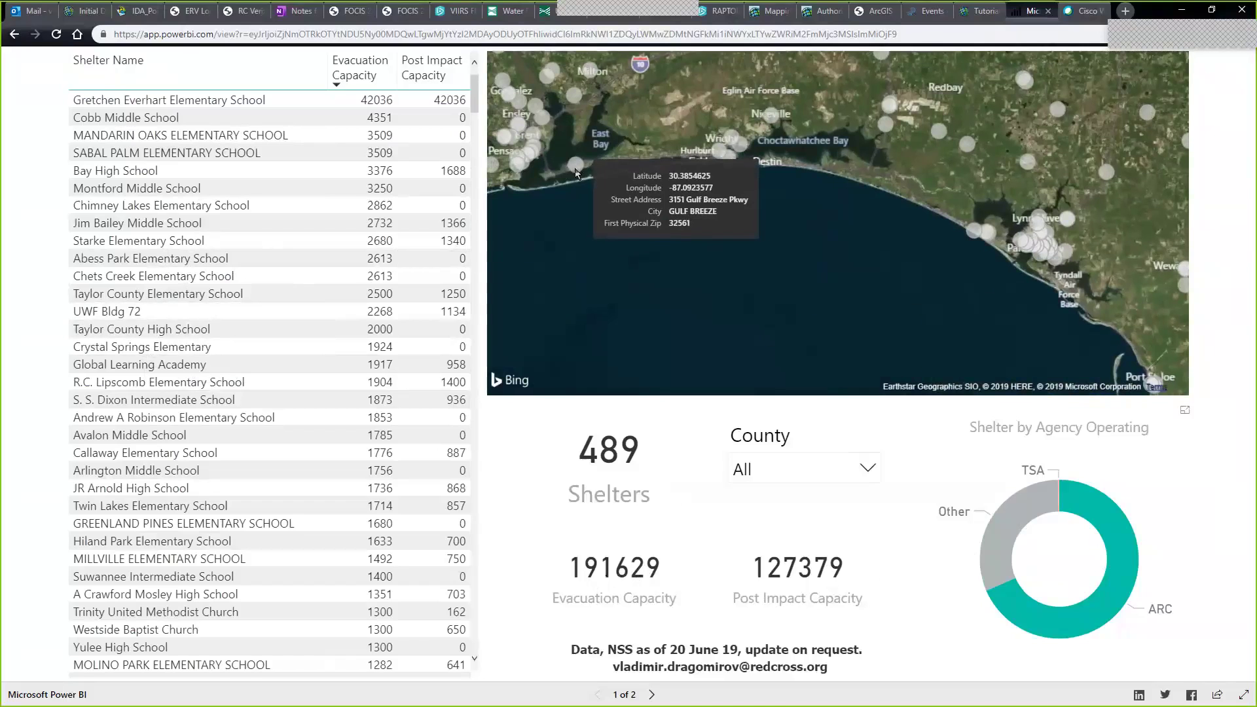
scroll(609, 252, "down", 3)
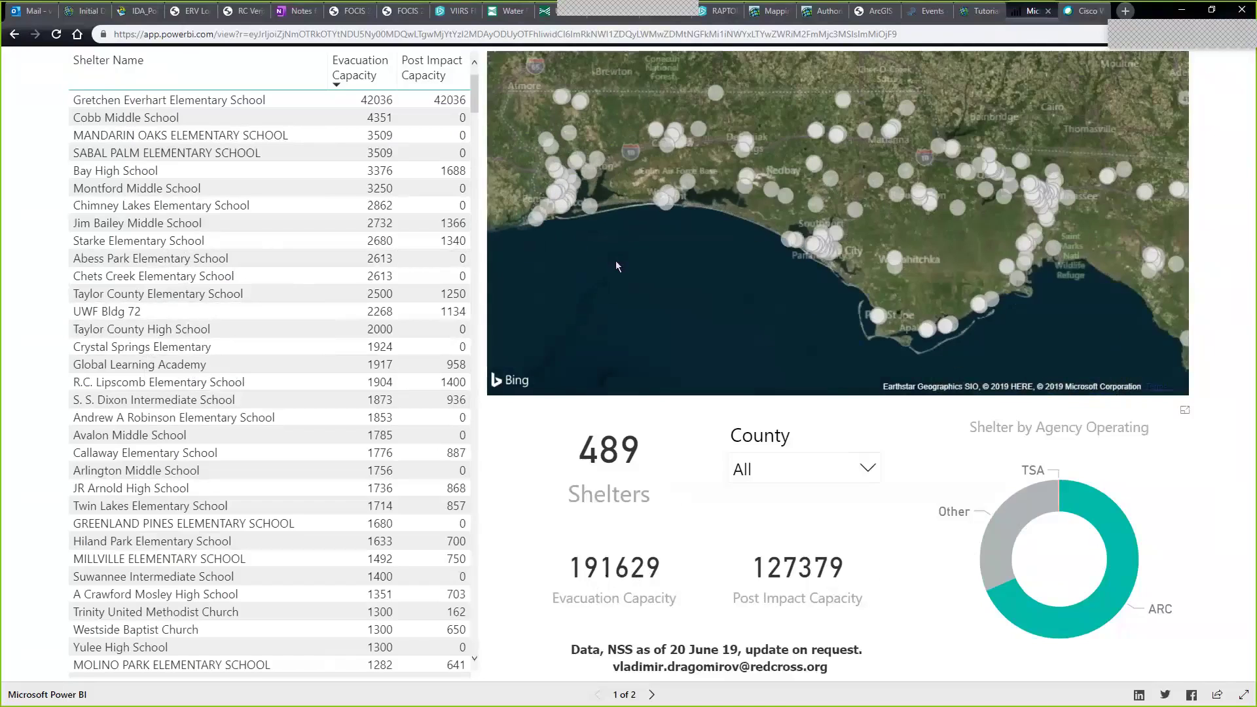
Step: Inspect the outlying ARC shelter plotted in Louisiana on the map and clear the ARC filter from the operating agency chart
scroll(620, 261, "down", 1)
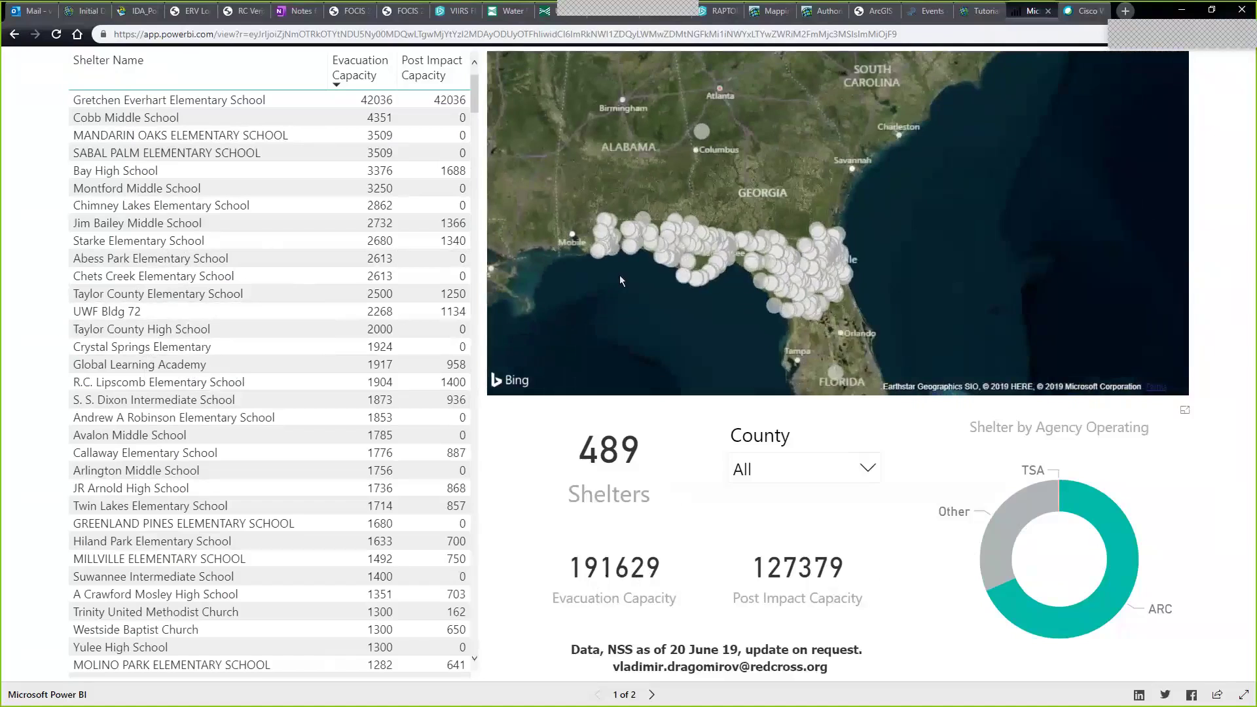
left_click_drag(637, 303, 791, 292)
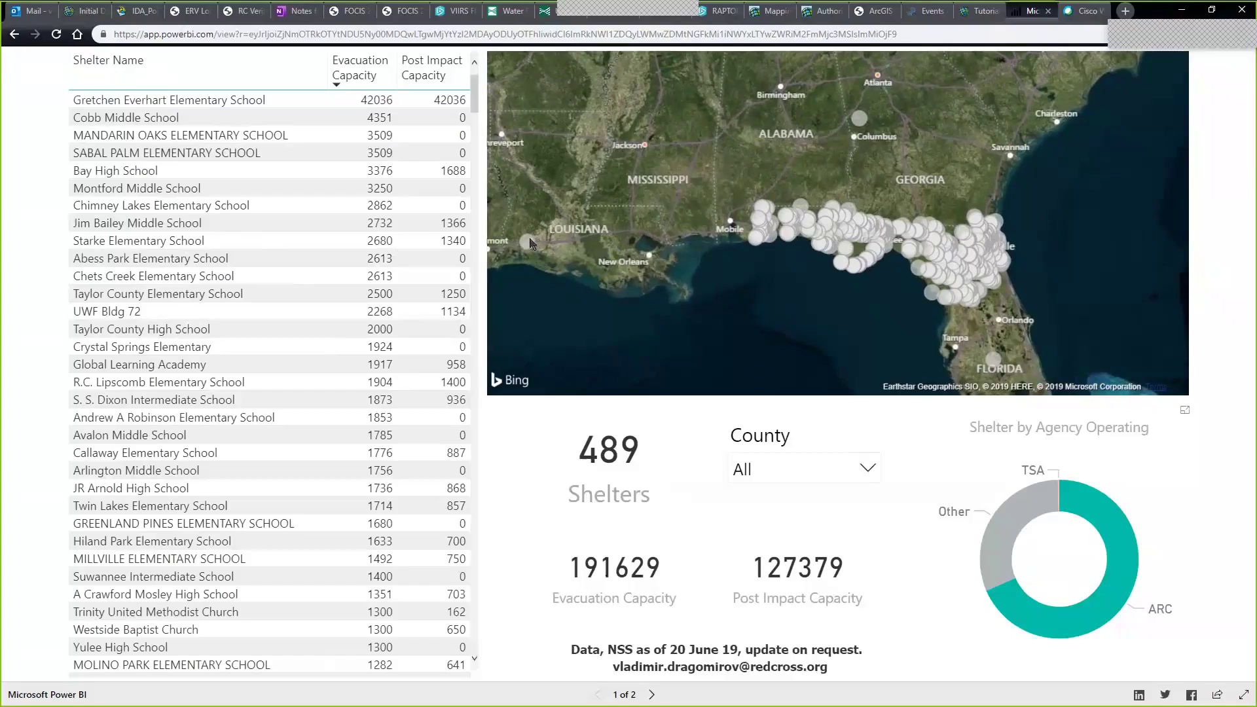
mouse_move(526, 247)
left_click(1123, 574)
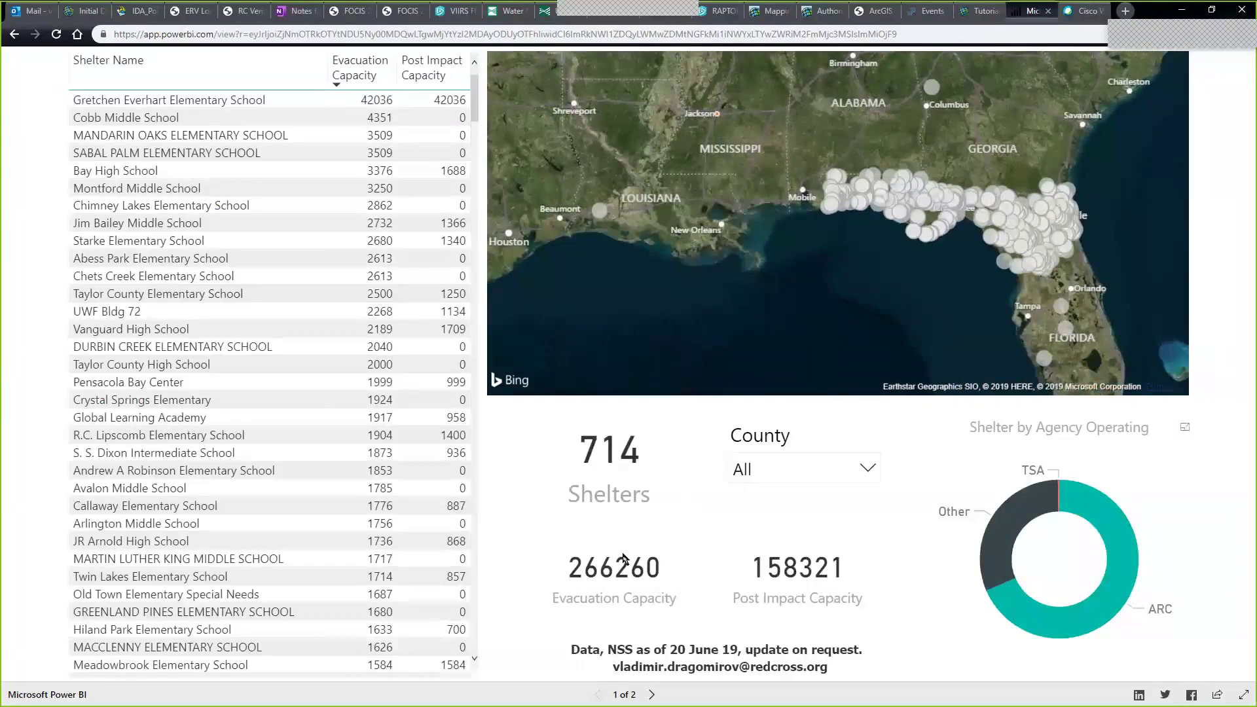
Step: Go to the report's second page and examine the bottom and (Blank) segments of the Shelters by Year Survey Completed chart
left_click(652, 695)
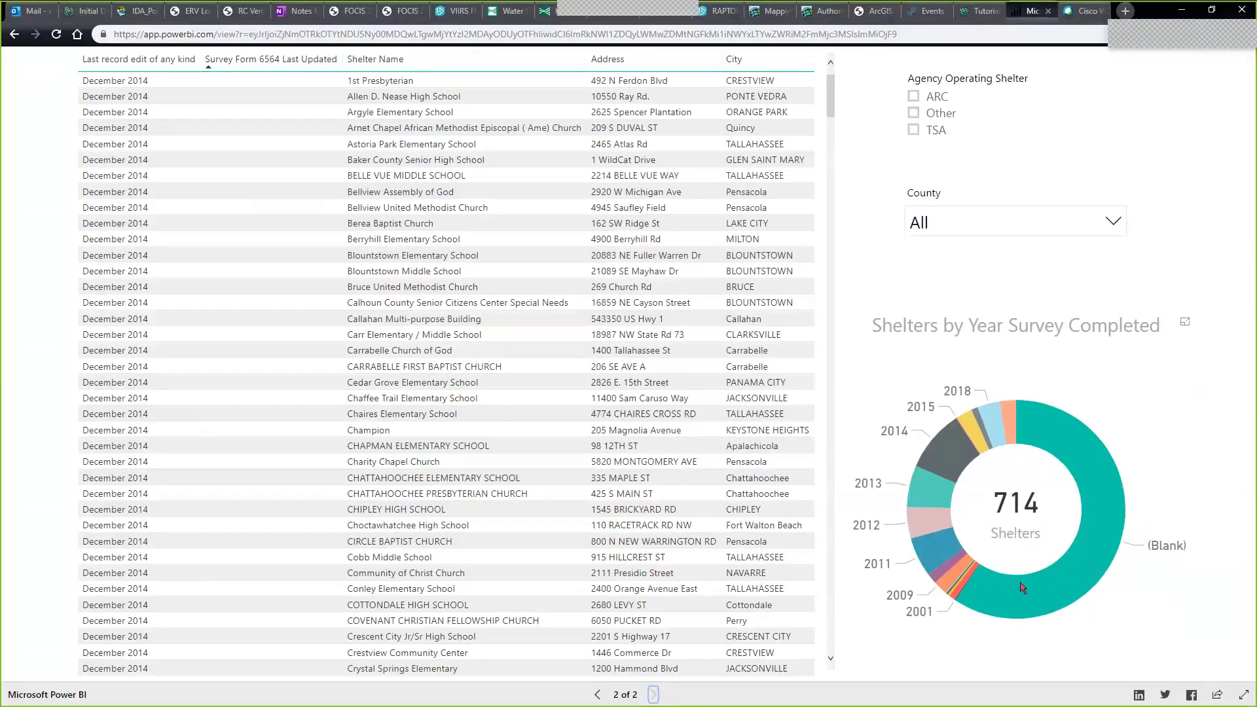
mouse_move(1019, 597)
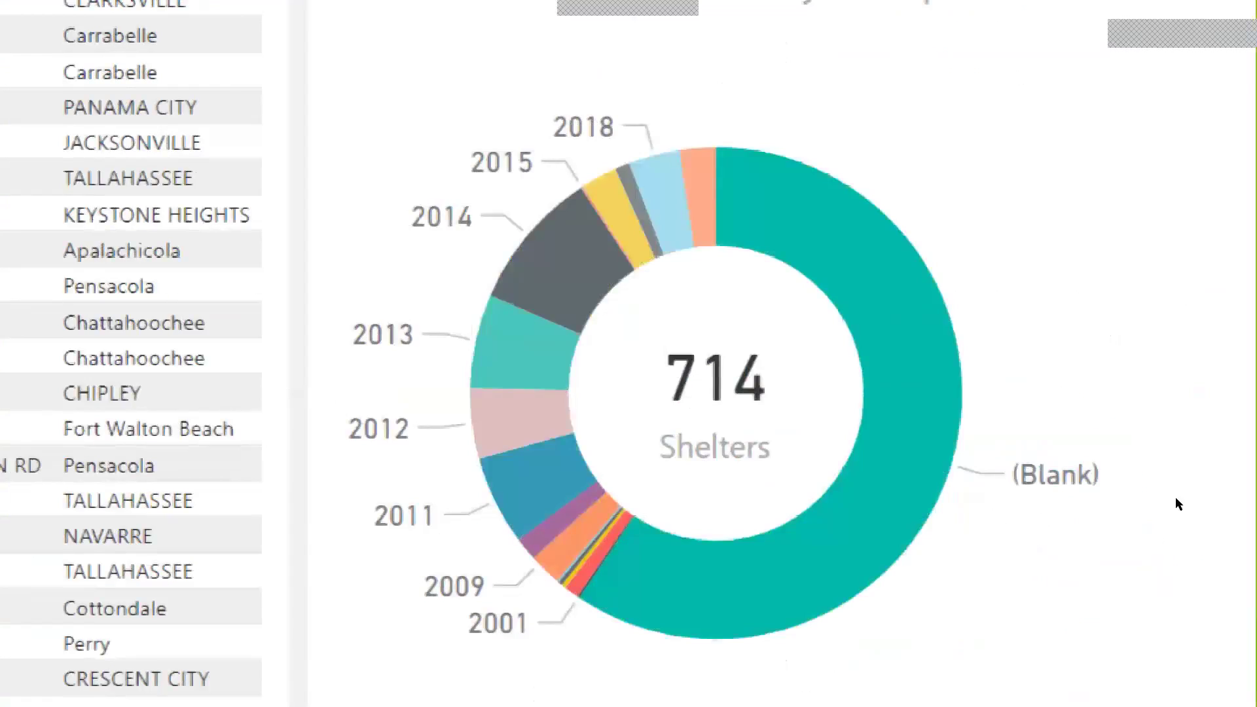
mouse_move(1093, 492)
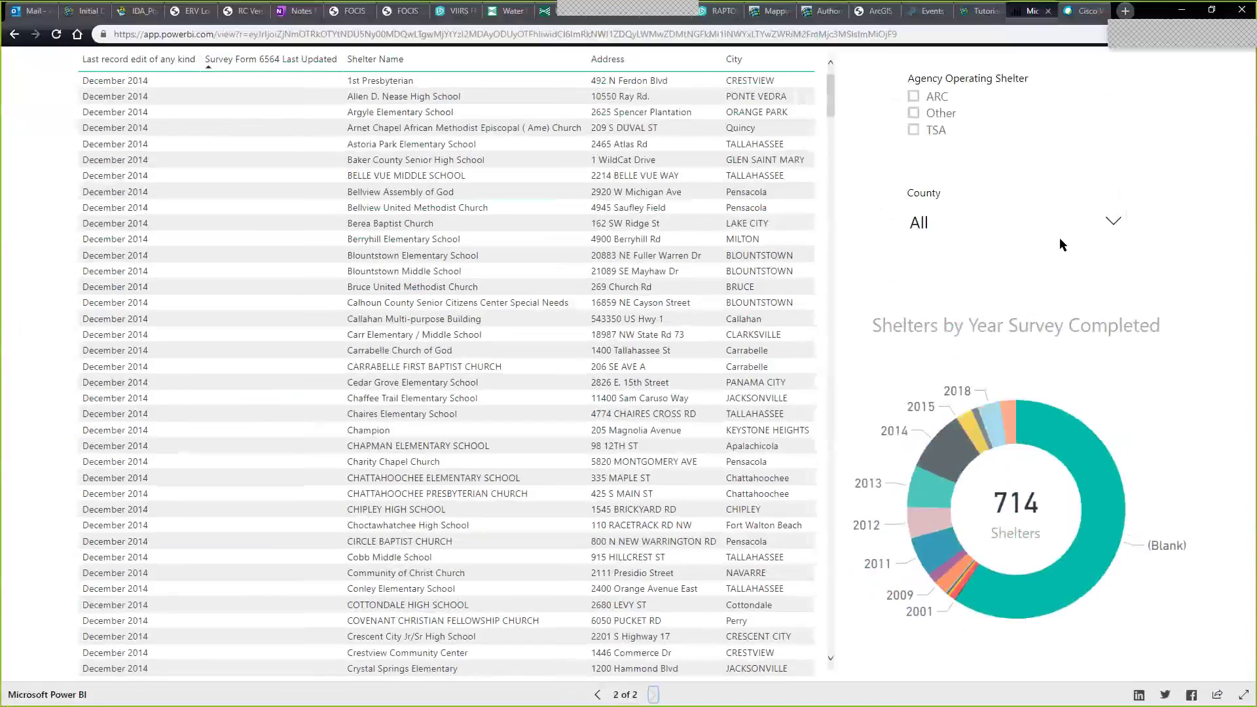
Step: Restrict the survey page to shelters operated by ARC and check the (Blank) segment of the survey year chart
left_click(1032, 220)
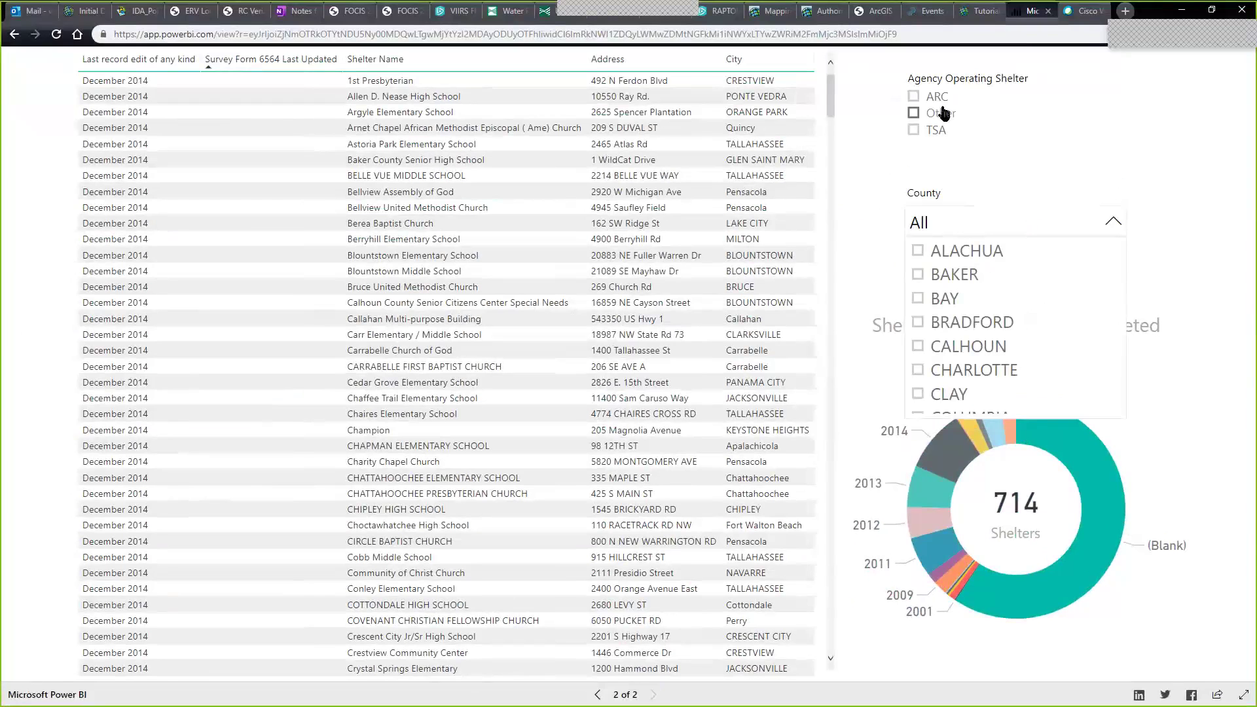
left_click(882, 101)
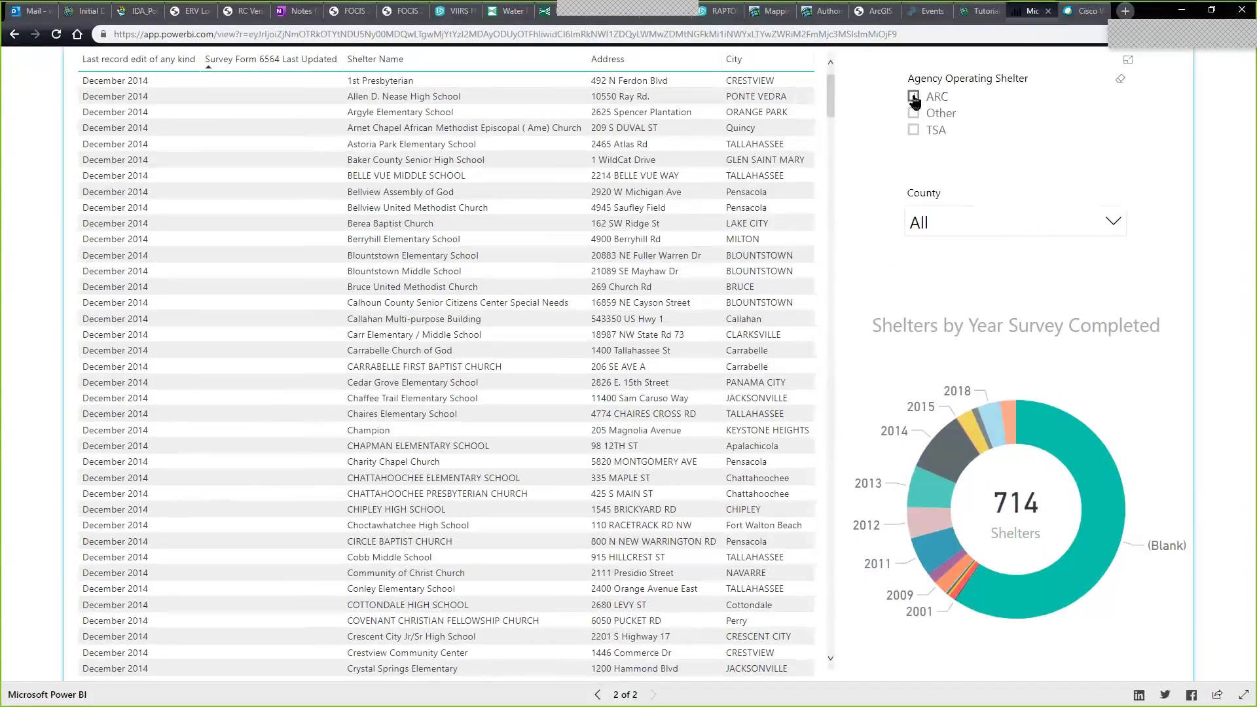
left_click(914, 98)
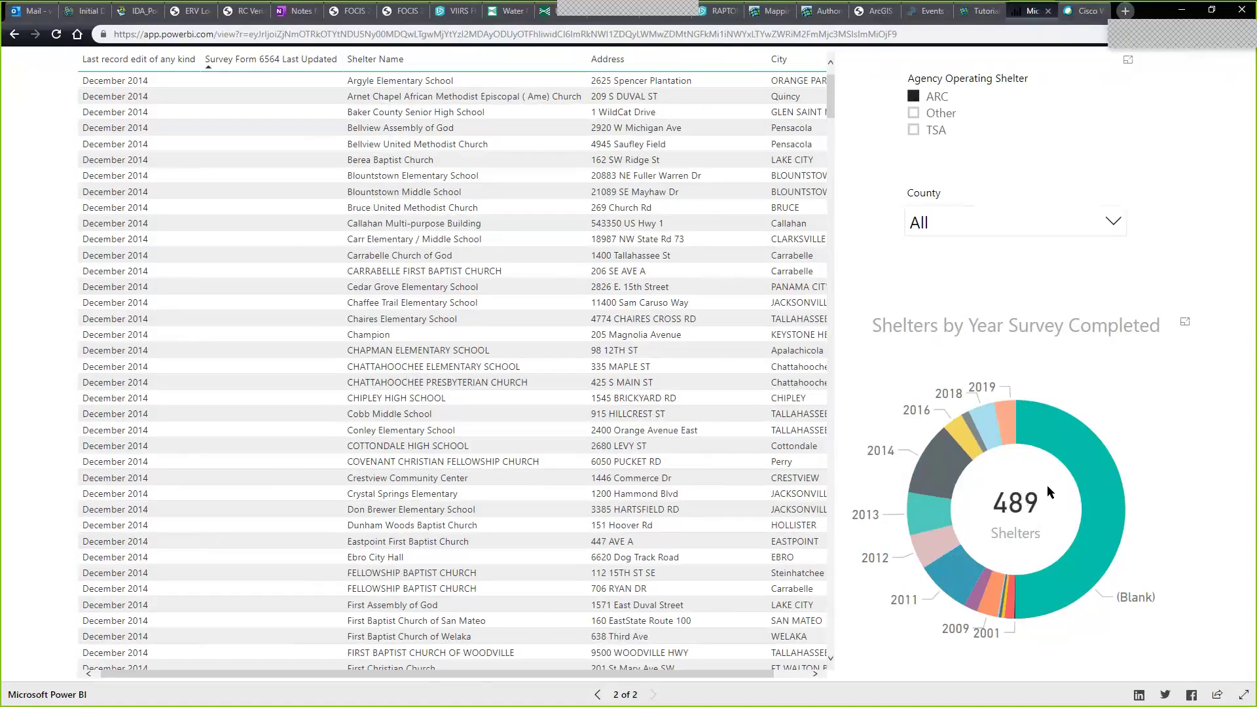
mouse_move(1112, 522)
Step: Filter the survey page to Escambia county and return to the report's first page
left_click(976, 226)
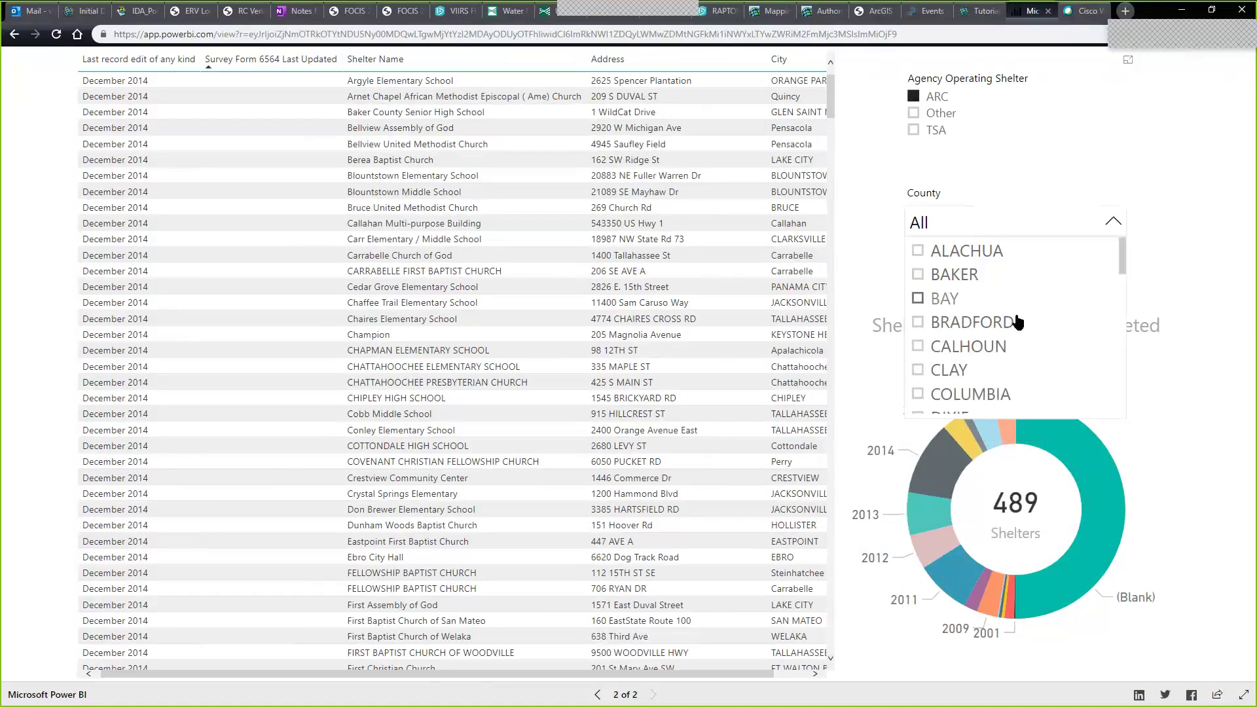
scroll(1012, 330, "down", 3)
left_click(975, 380)
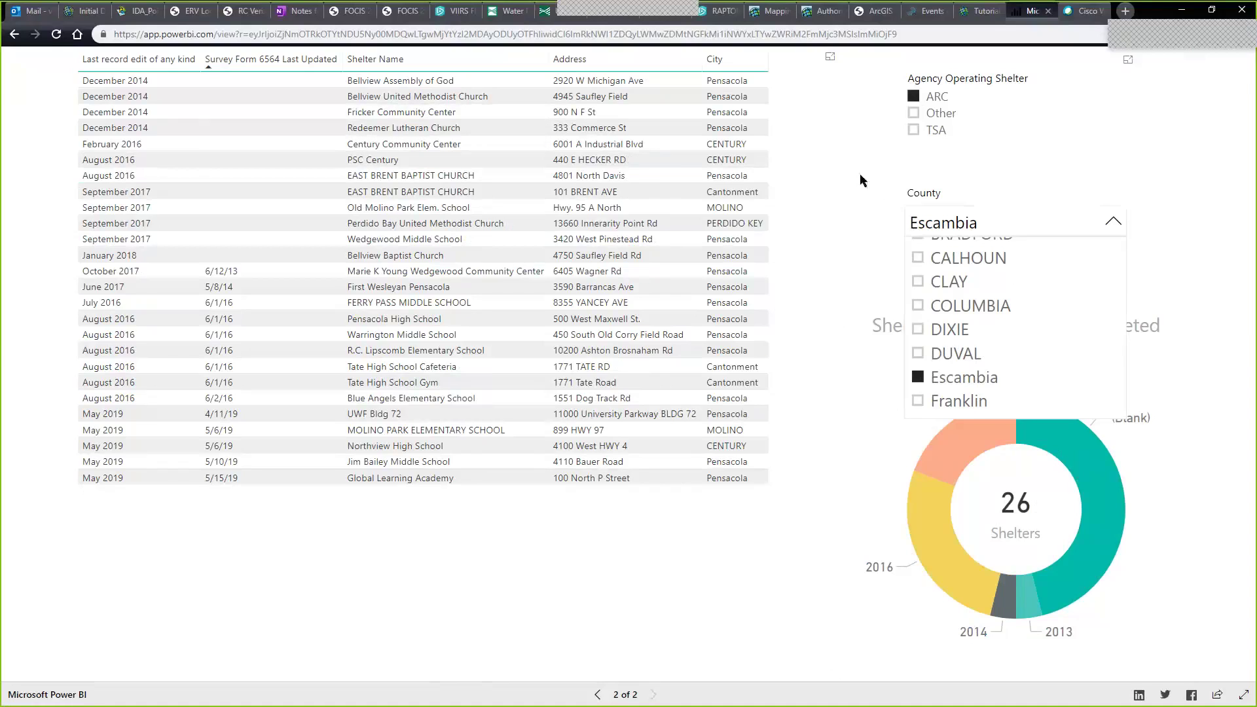
left_click(871, 210)
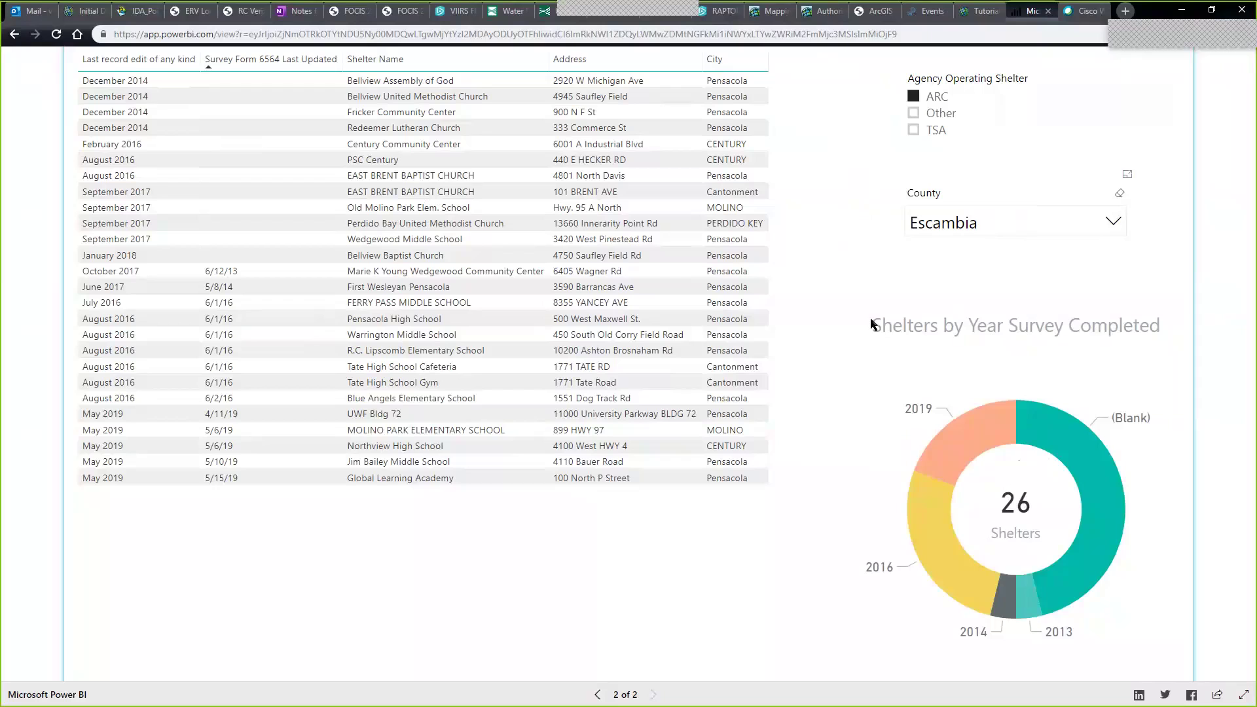
left_click(597, 695)
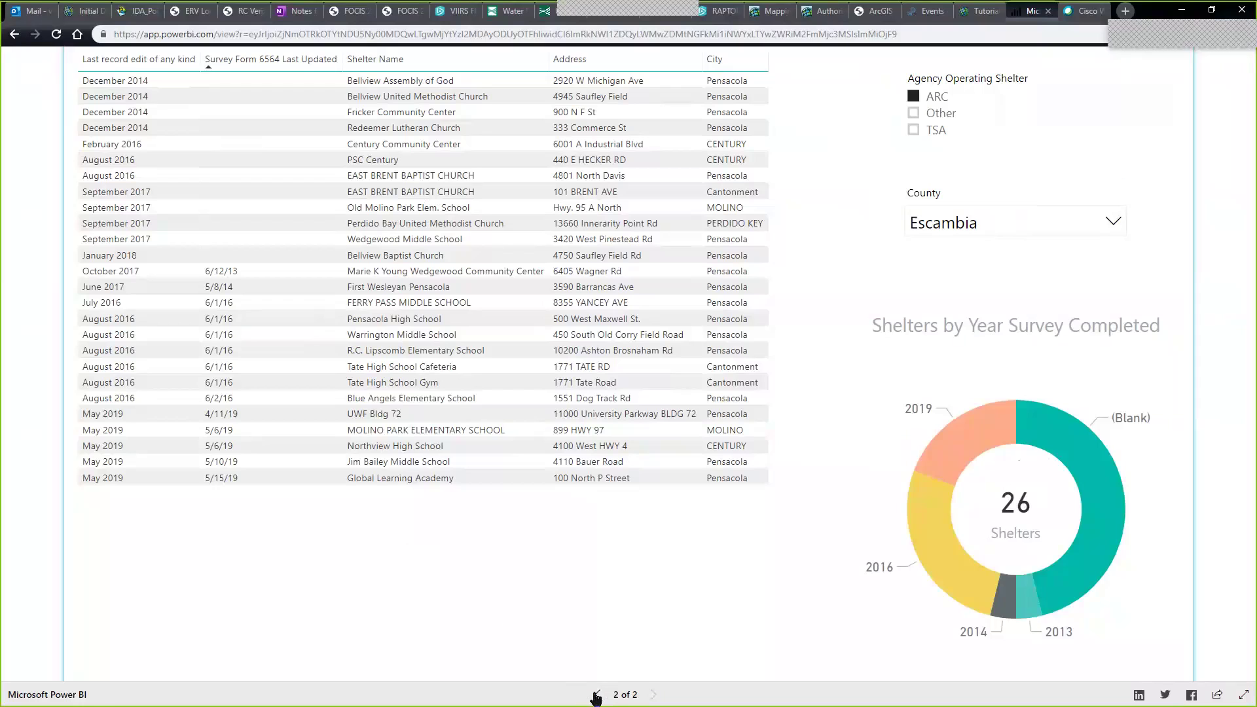